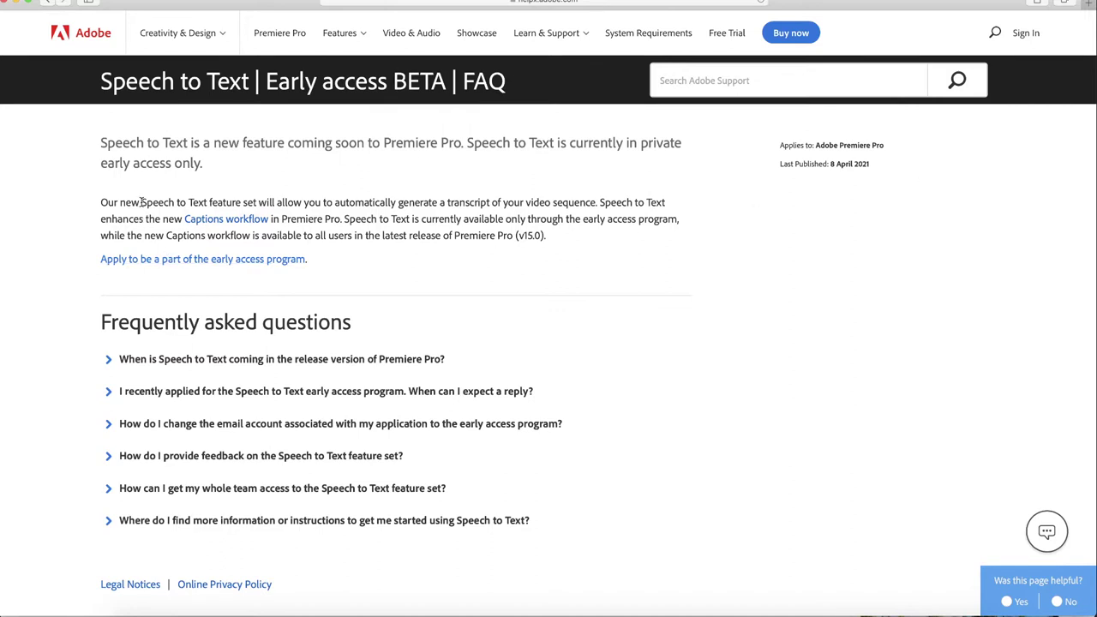
- Read the FAQ introduction on the Speech to Text feature, its early access availability and the link to apply for the program
left_click_drag(141, 202, 494, 202)
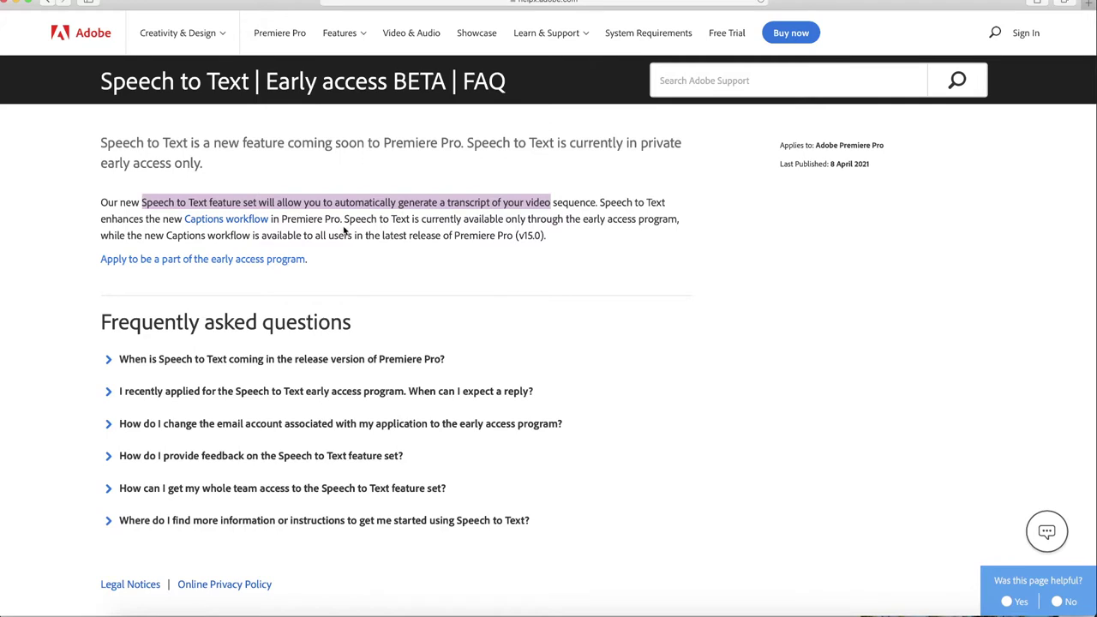
left_click_drag(506, 219, 678, 215)
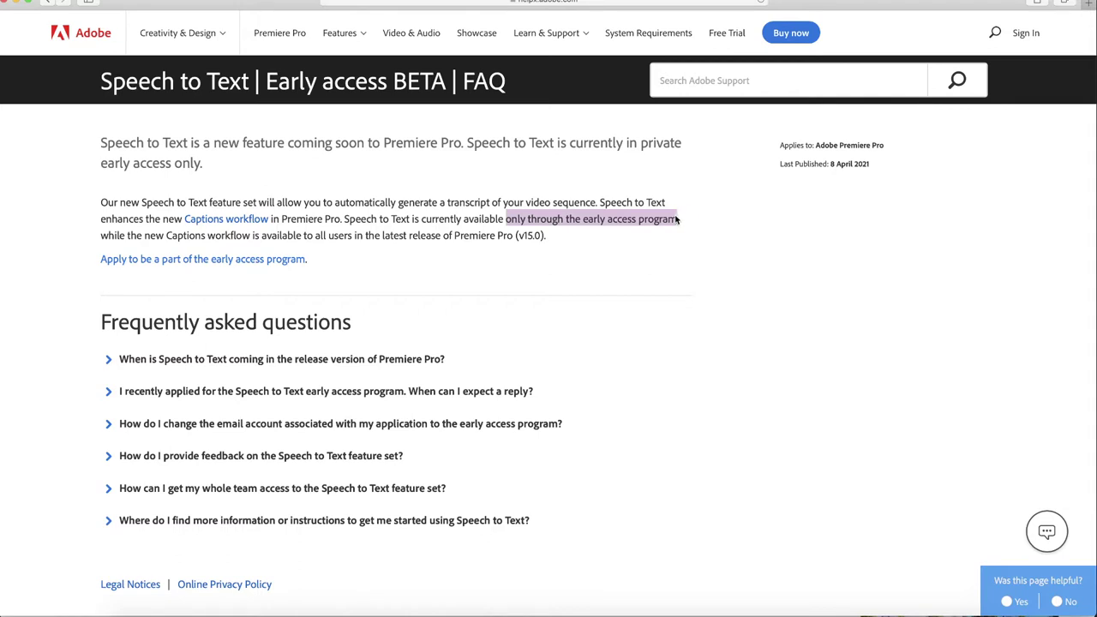
left_click_drag(322, 265, 91, 265)
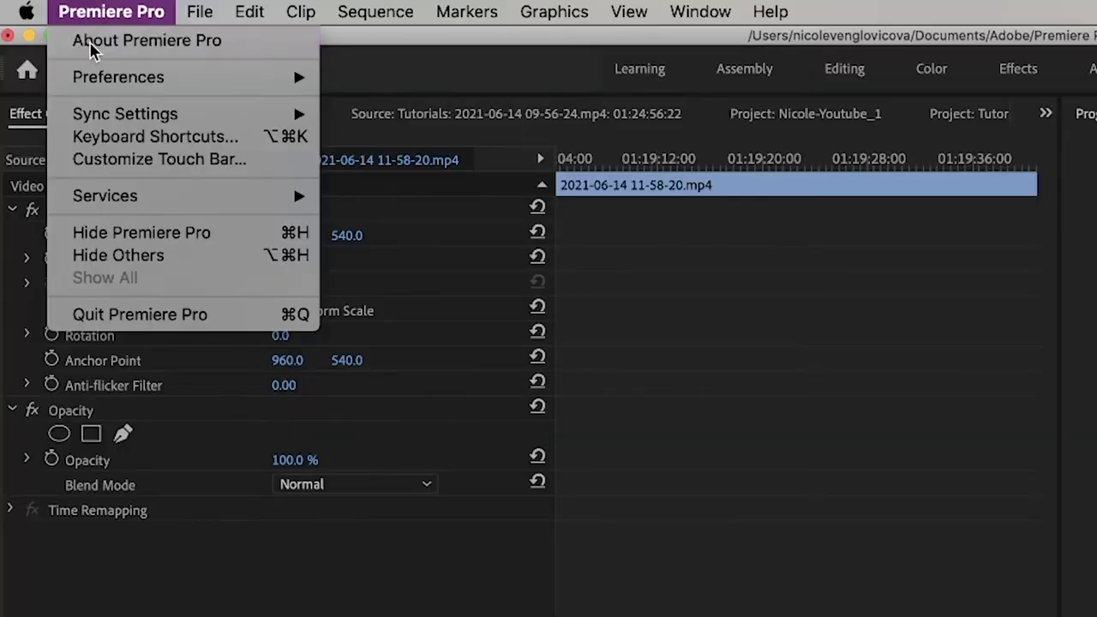
- Check the About Premiere Pro version information and look through the list of panels that can be shown
left_click(91, 39)
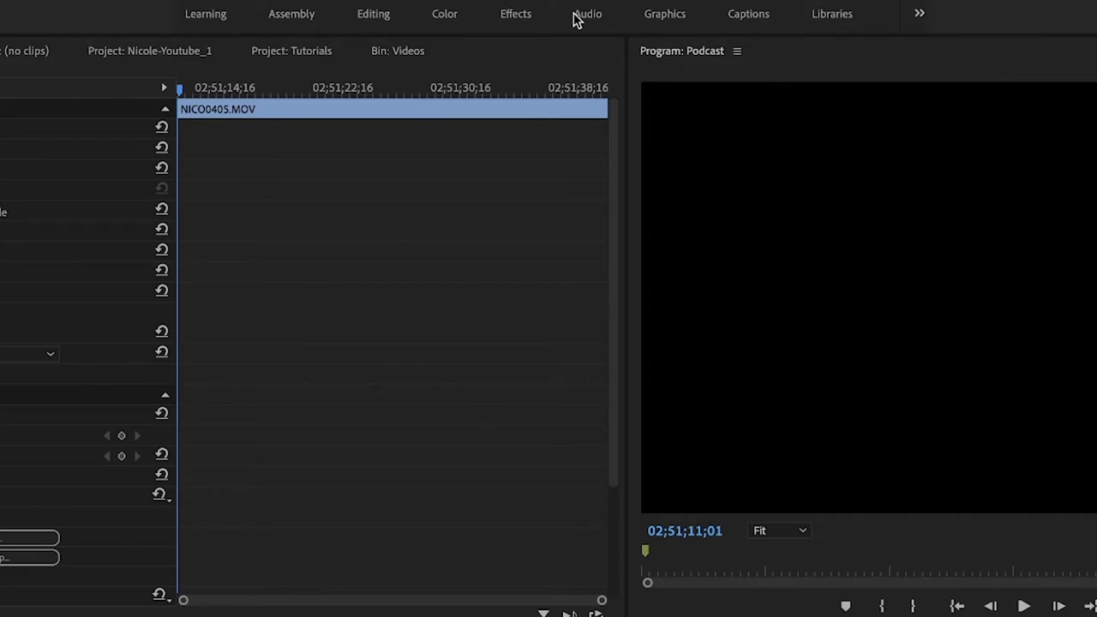
left_click(249, 0)
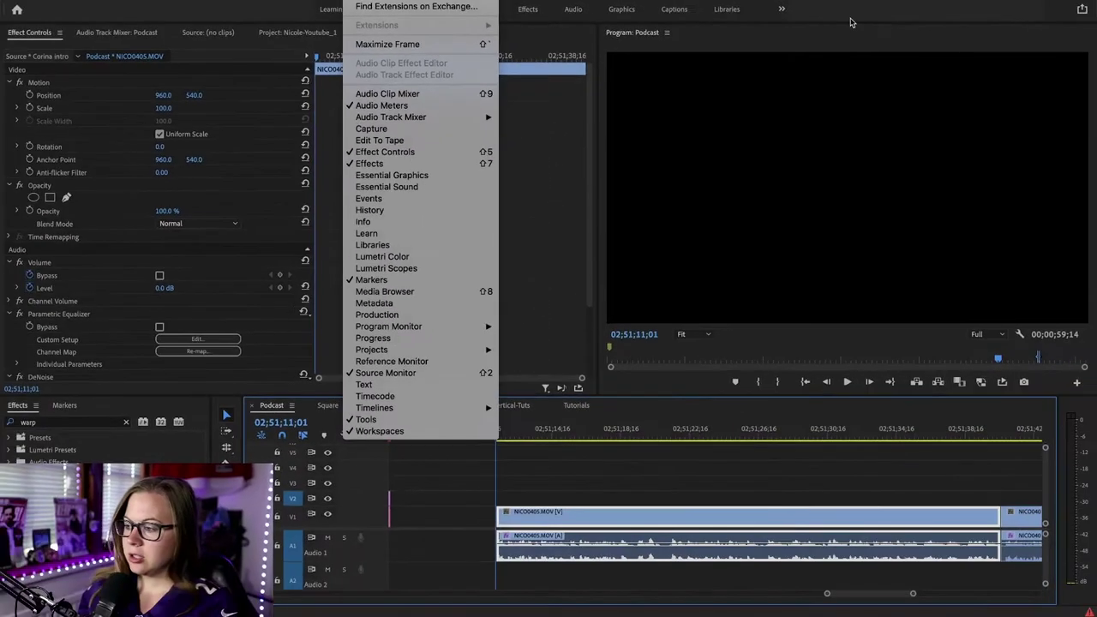
left_click(1032, 32)
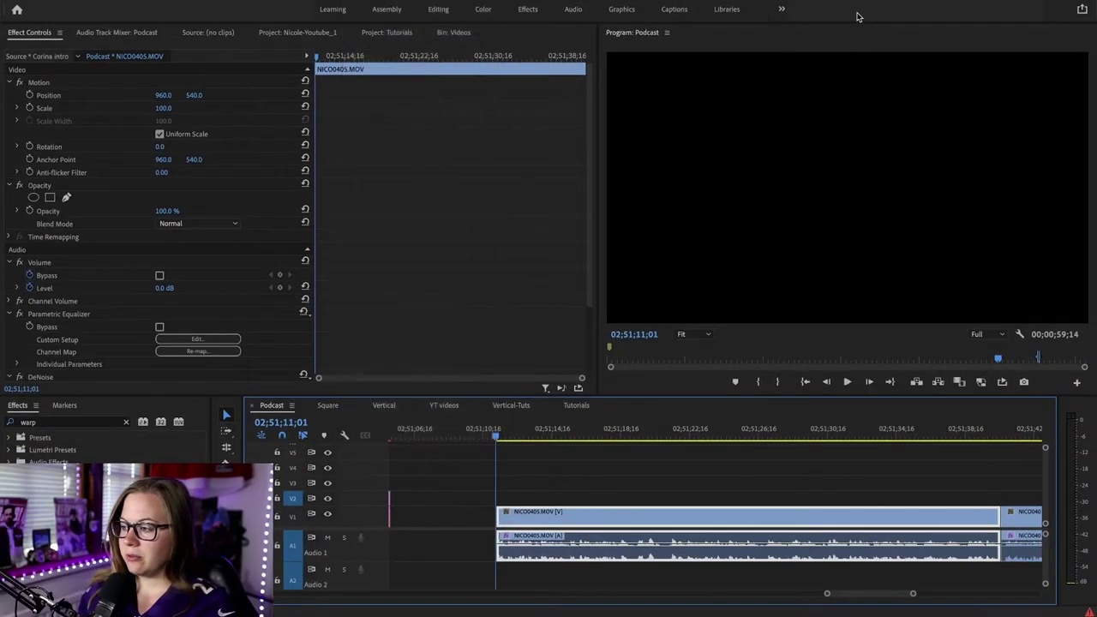
- Play the opening of the NICO0405.MOV clip in the Podcast sequence and leave the playhead at 02;51;12;05
mouse_move(496, 435)
left_mouse_down()
mouse_move(566, 433)
mouse_move(499, 433)
left_mouse_up()
key("space")
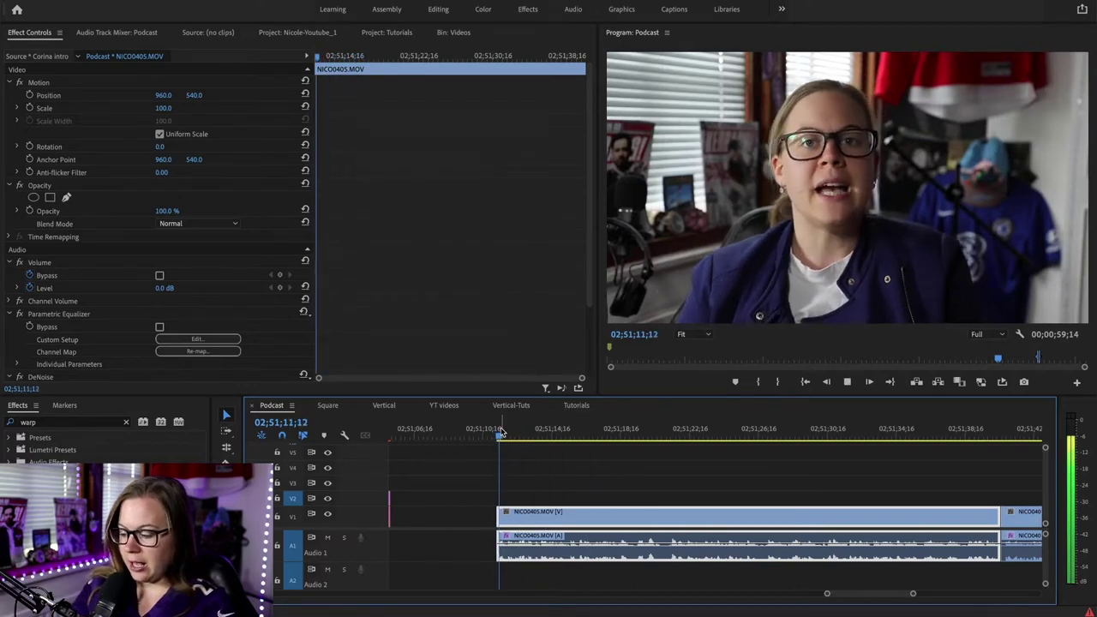
key("space")
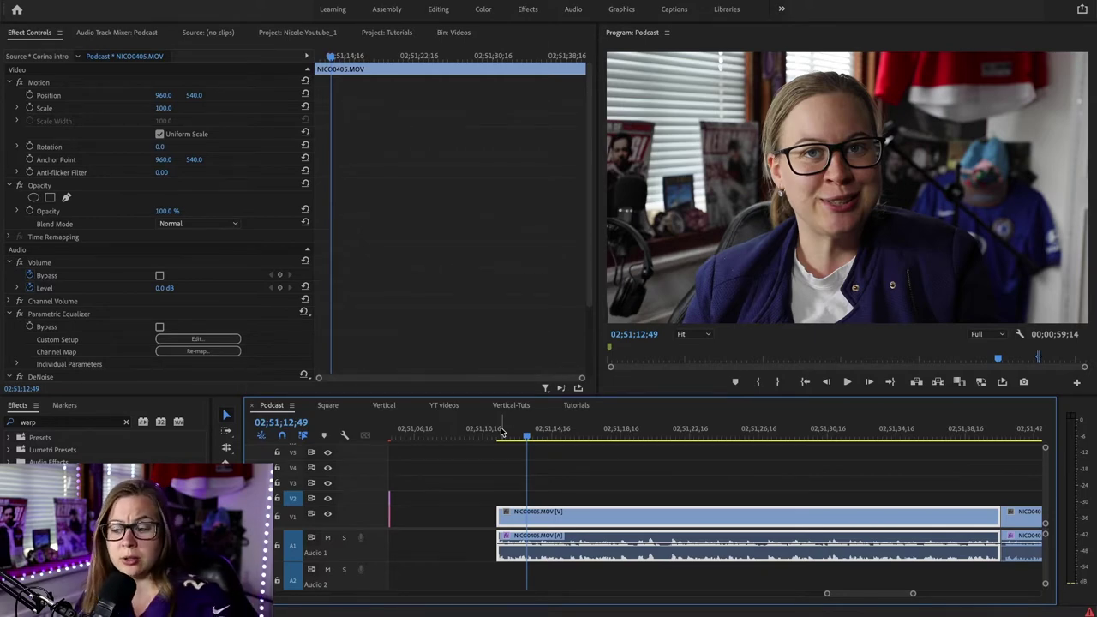
left_click_drag(501, 432, 499, 408)
key("space")
left_click(514, 432)
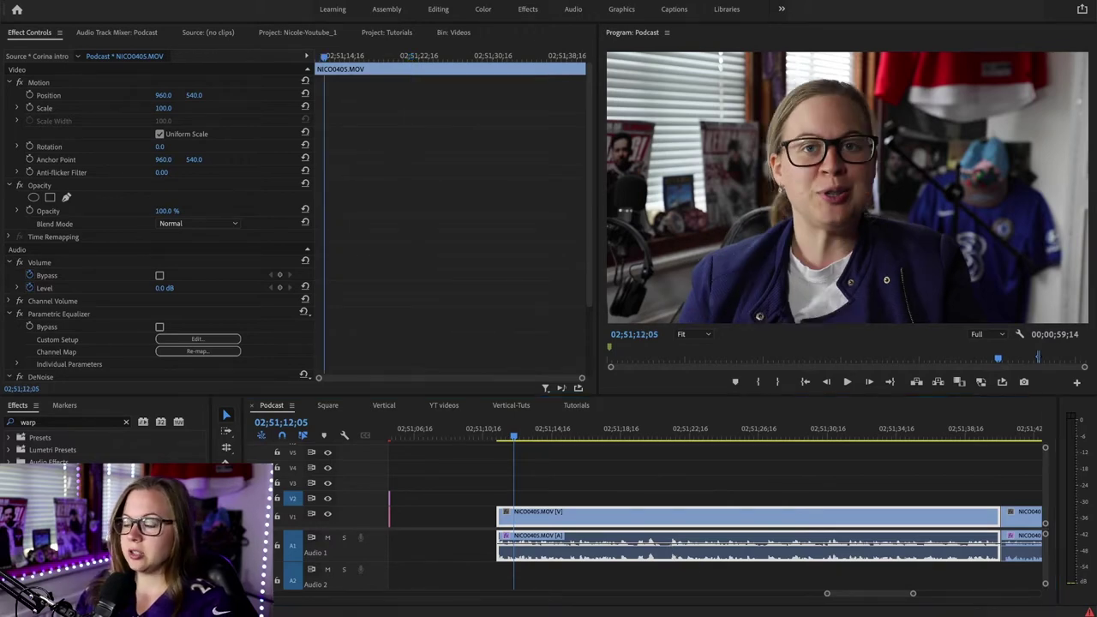
- Switch to Notes and place its window so the podcast transcript can be read beside the video preview
key("super+Tab")
left_click_drag(820, 147, 377, 101)
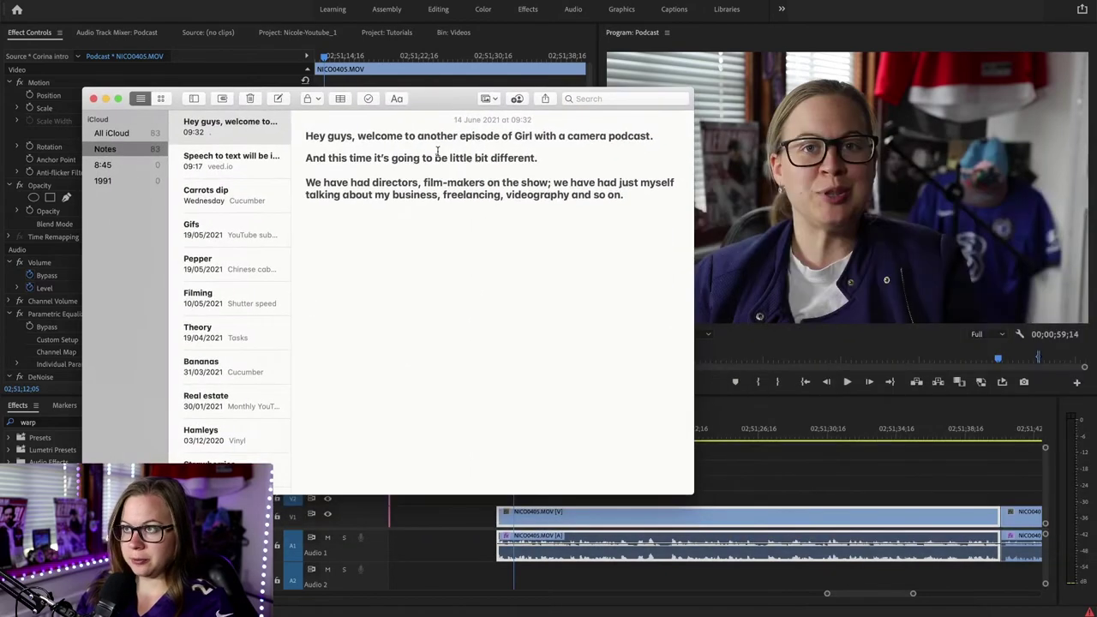
left_click_drag(431, 98, 463, 98)
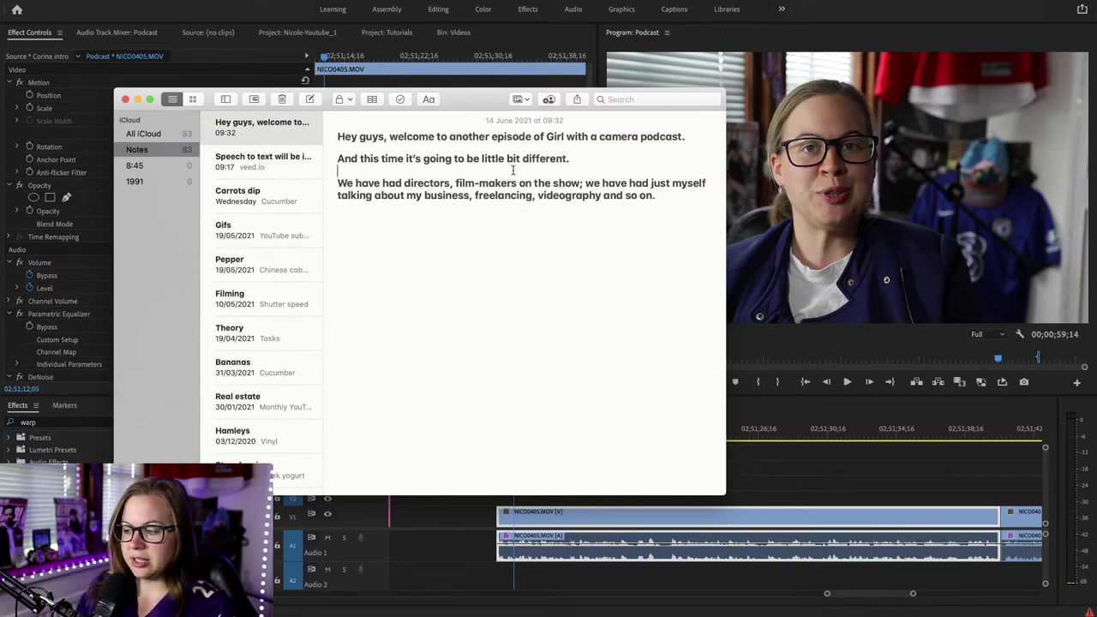
left_click(657, 195)
key("Return")
key("Return")
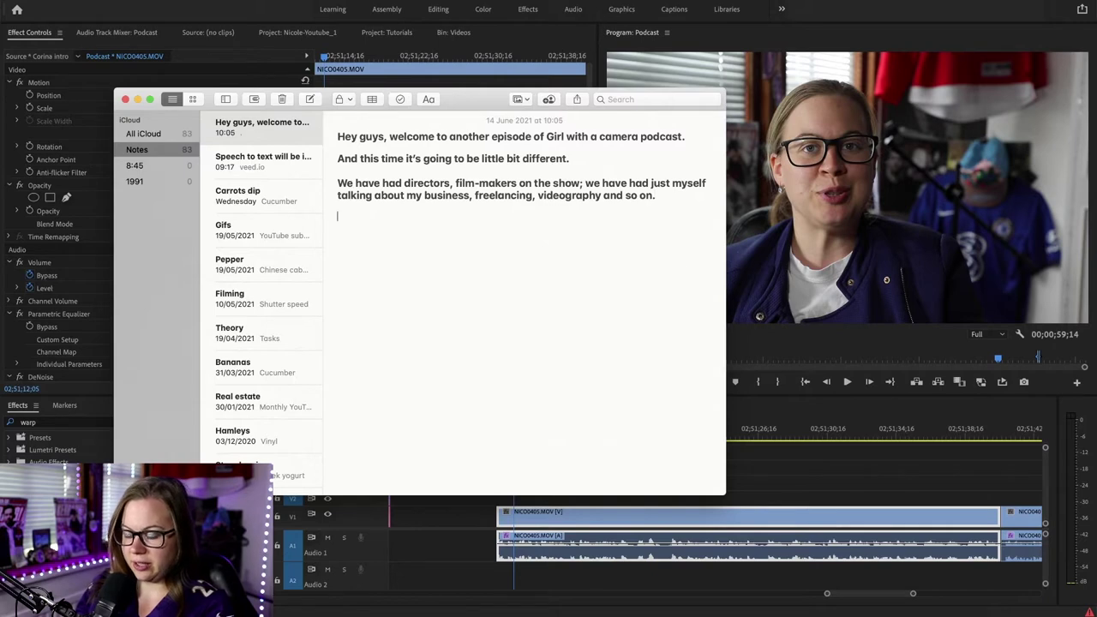
type("Djvndj")
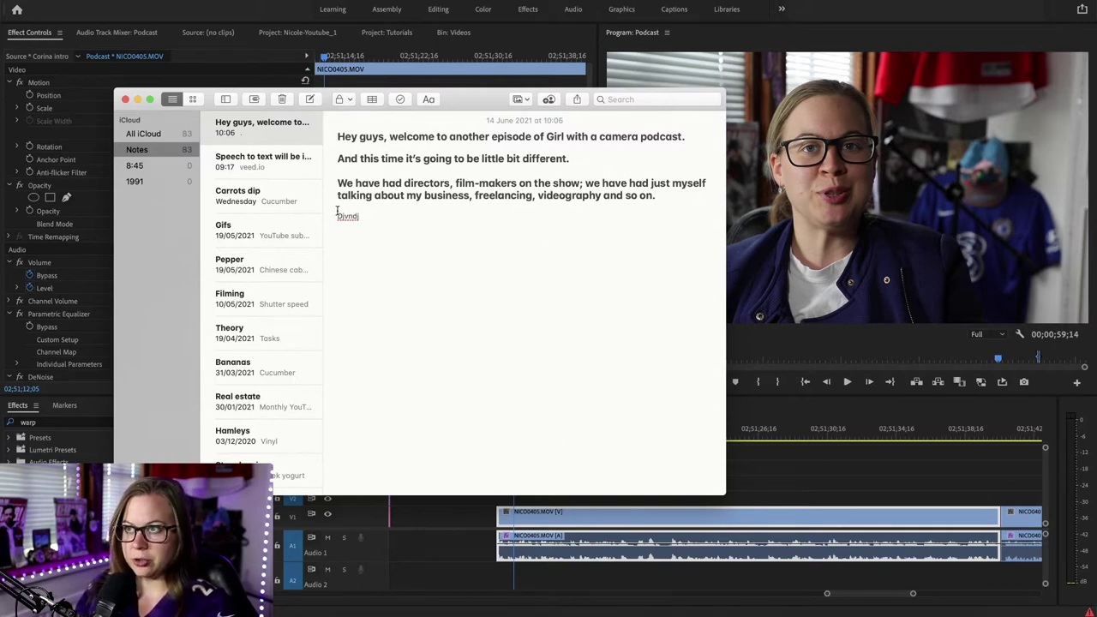
left_click_drag(358, 217, 324, 216)
key("BackSpace")
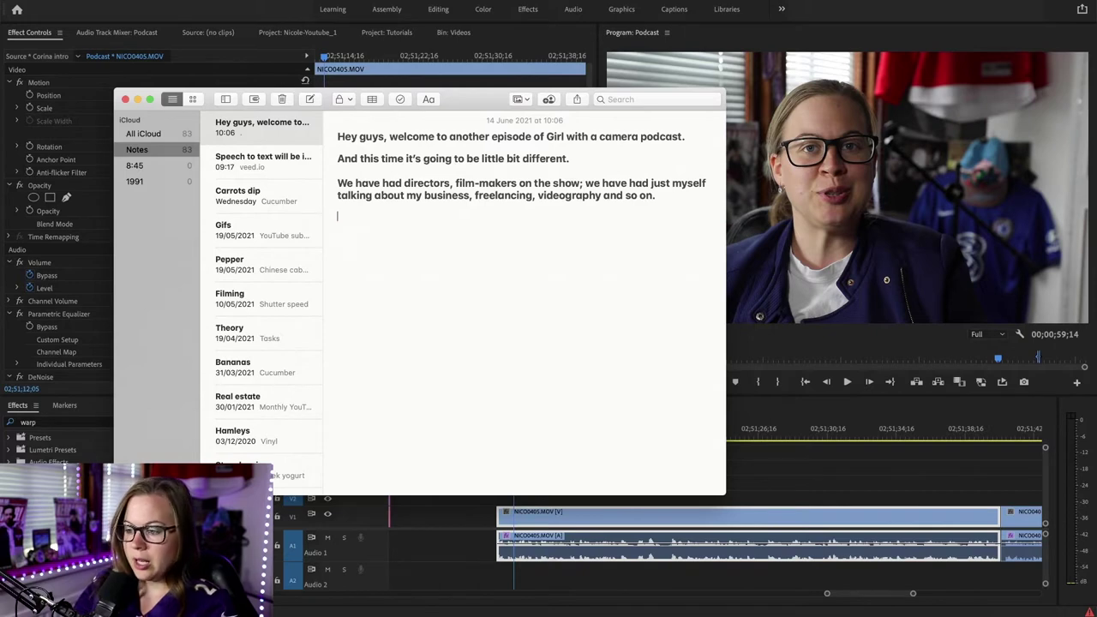
- Return from Notes to Premiere Pro and switch to the Captions workspace
left_click(386, 137)
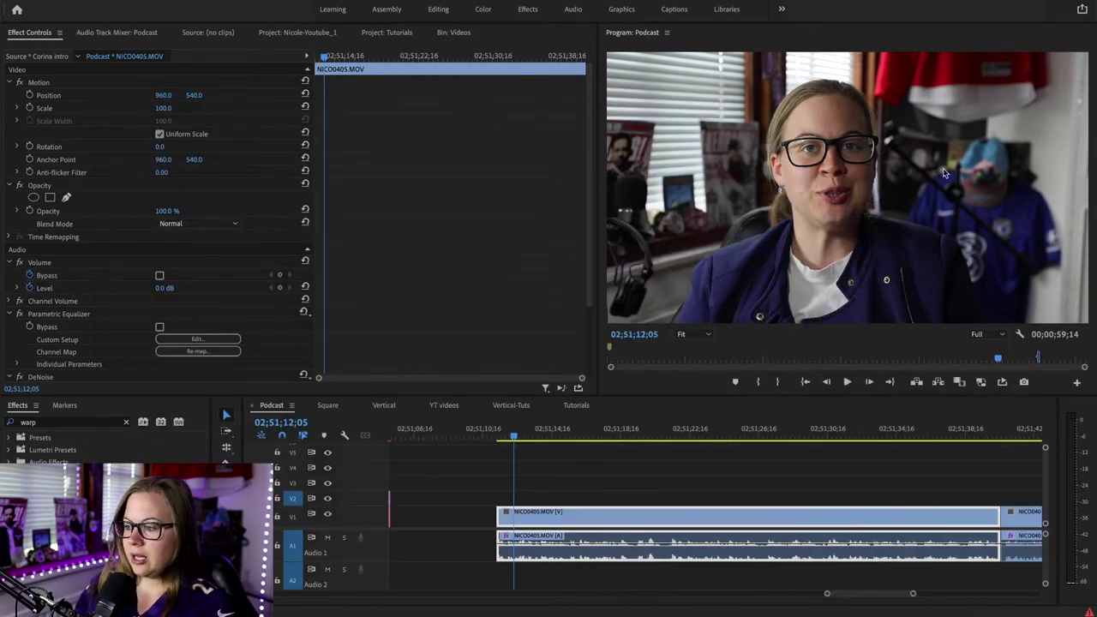
left_click(875, 13)
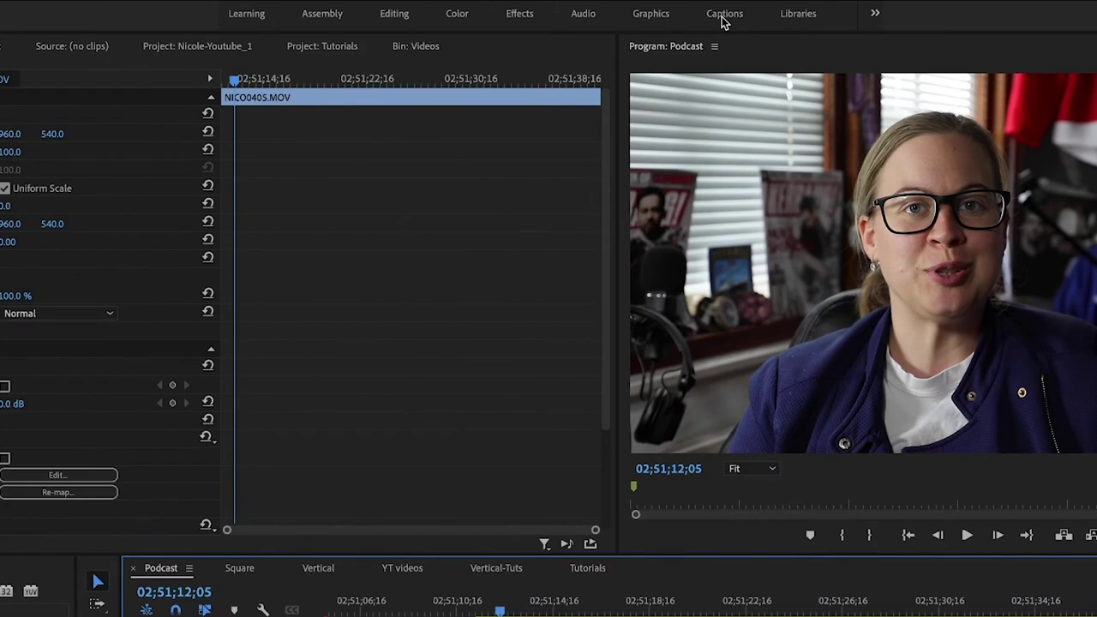
left_click(722, 15)
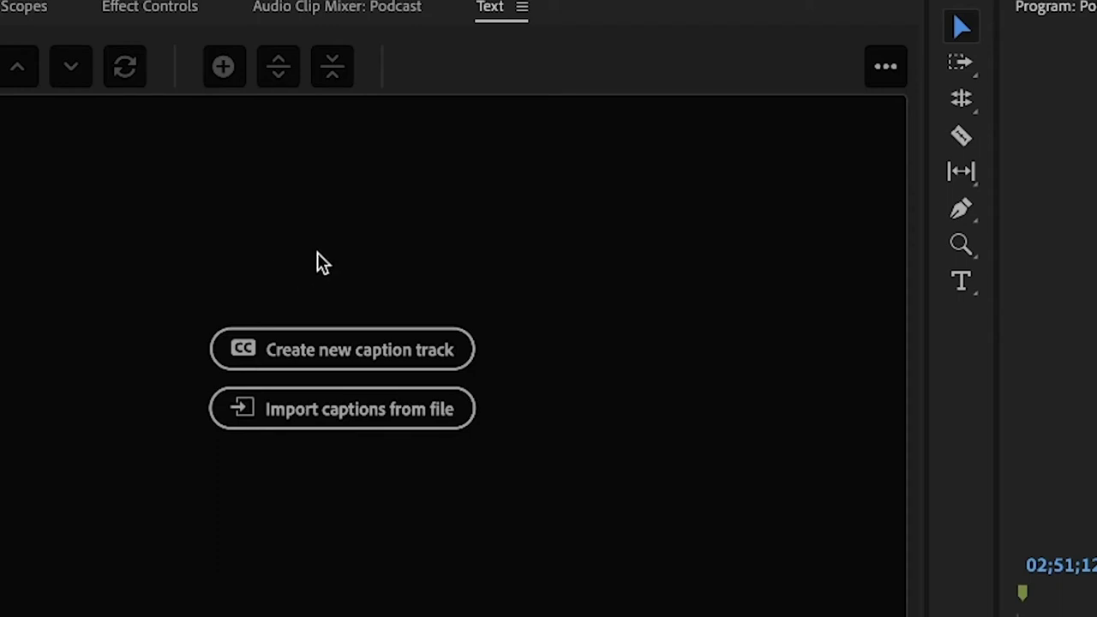
- Create a new caption track in the Podcast sequence with the Subtitle format and the style None
left_click(332, 351)
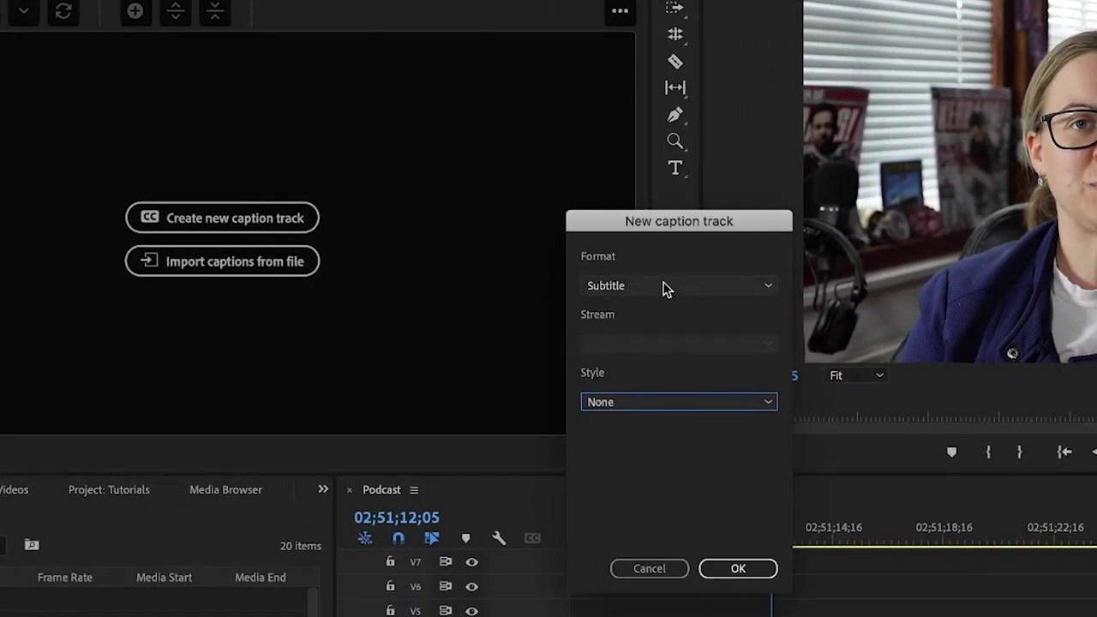
left_click(666, 287)
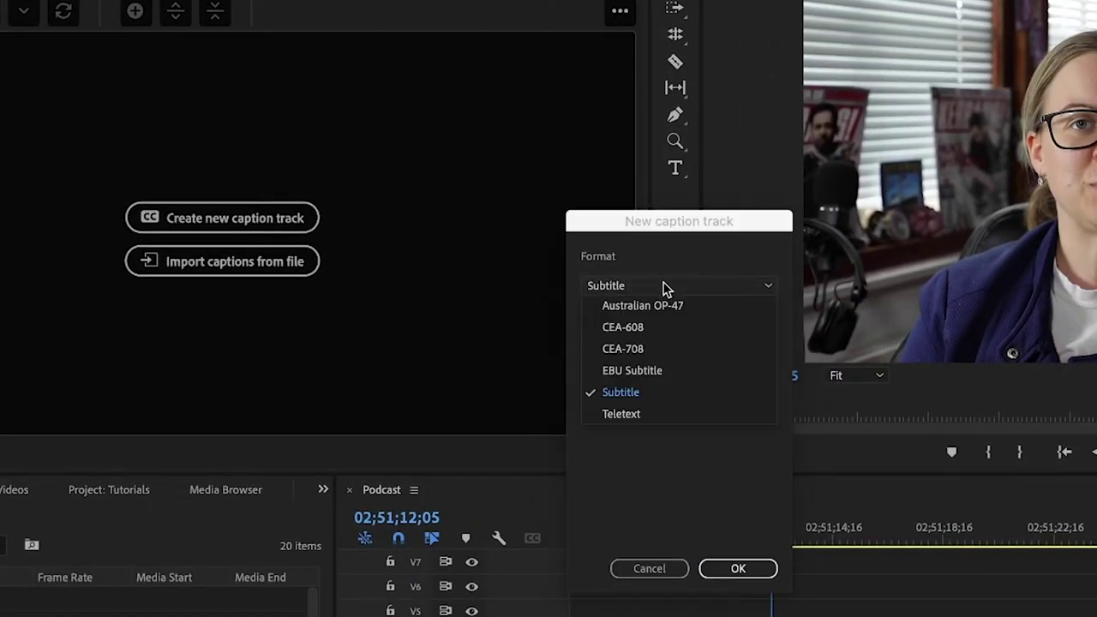
left_click(621, 392)
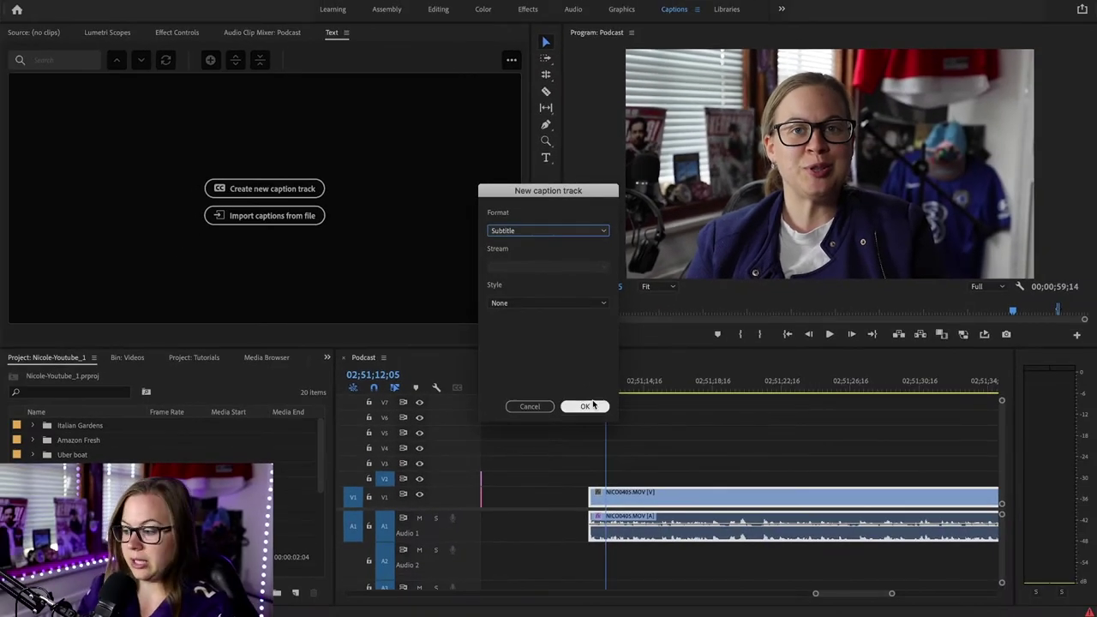
left_click(585, 407)
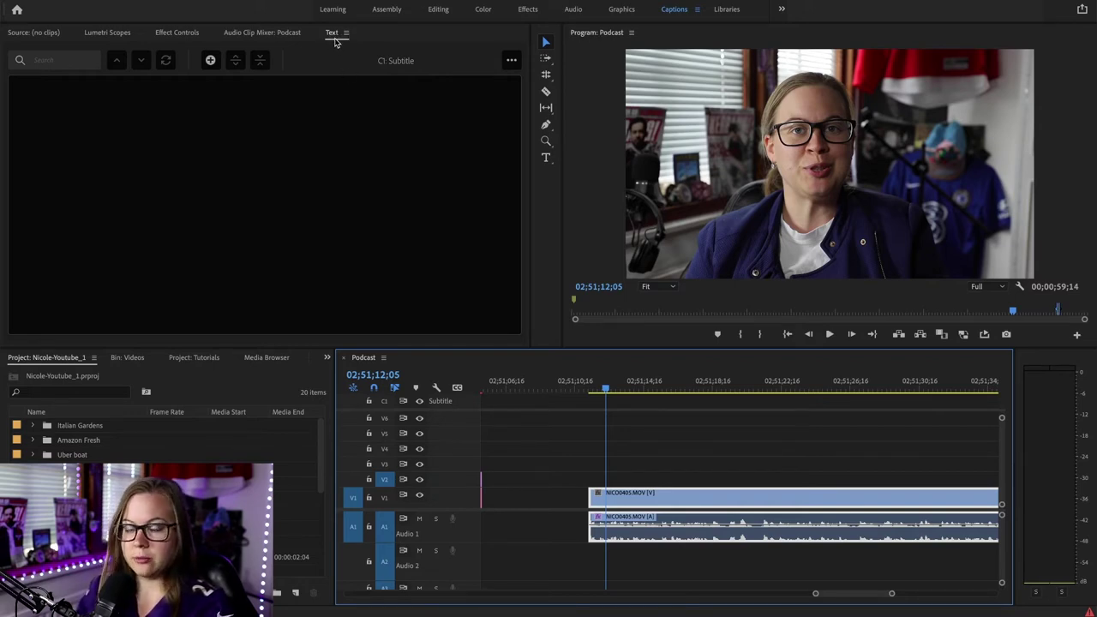
- Set the new caption's text on the Subtitle track to "Hey guys, welcome to another episode of Girl with a camera podcast."
left_click(369, 0)
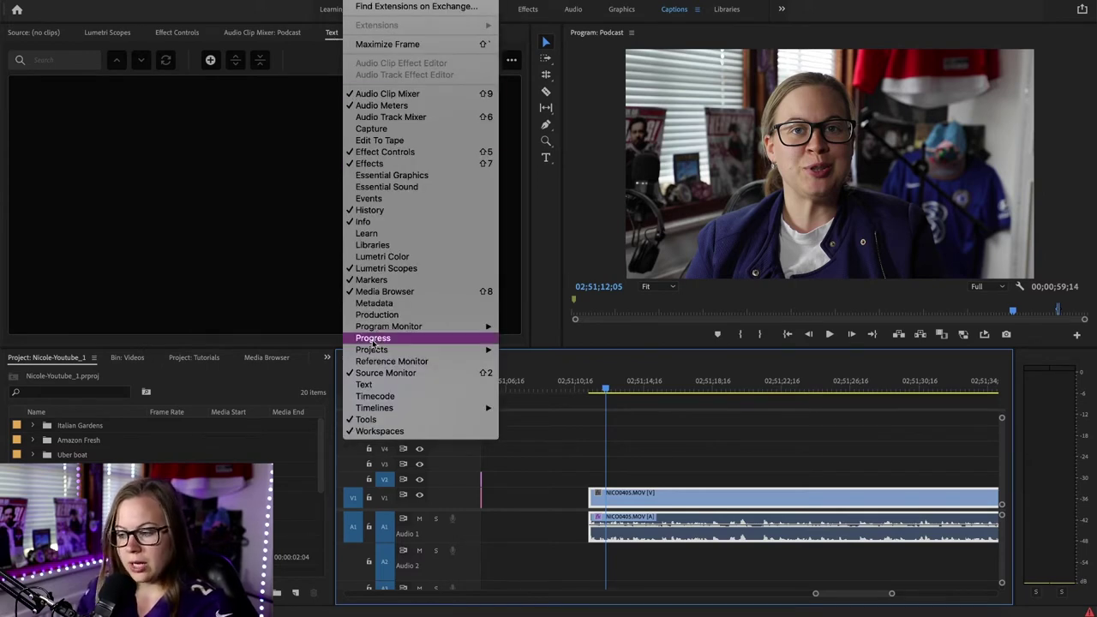
left_click(366, 388)
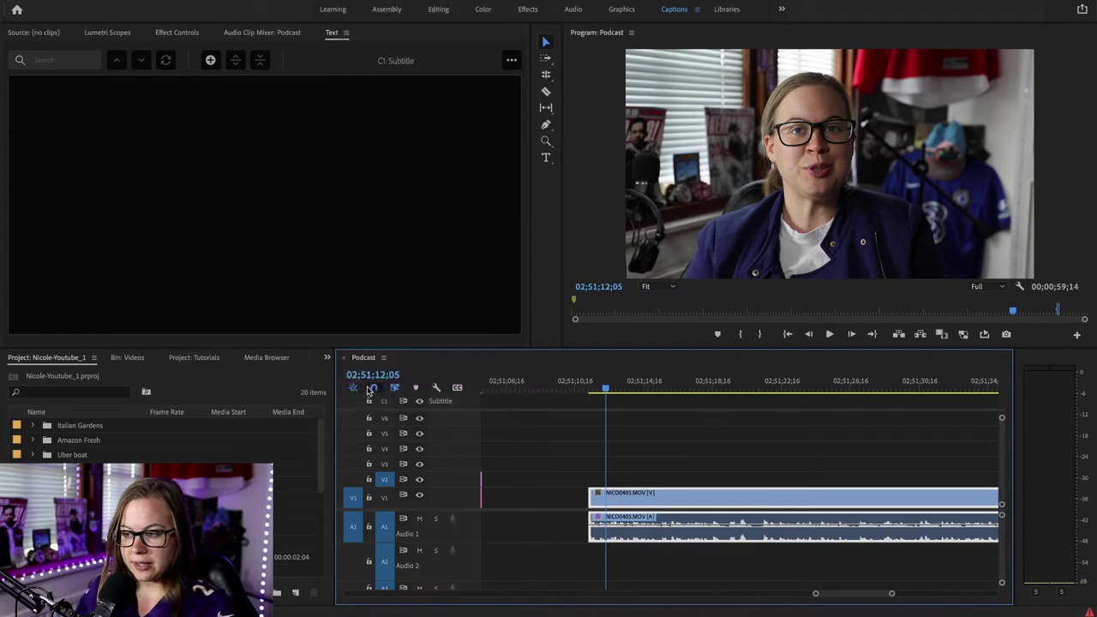
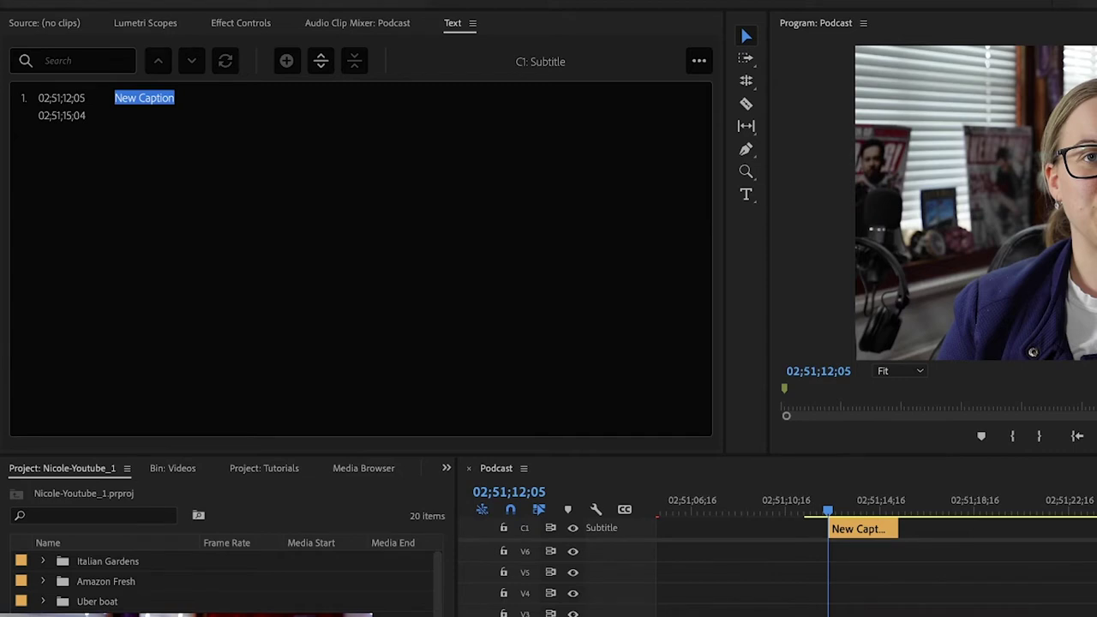
left_click(186, 102)
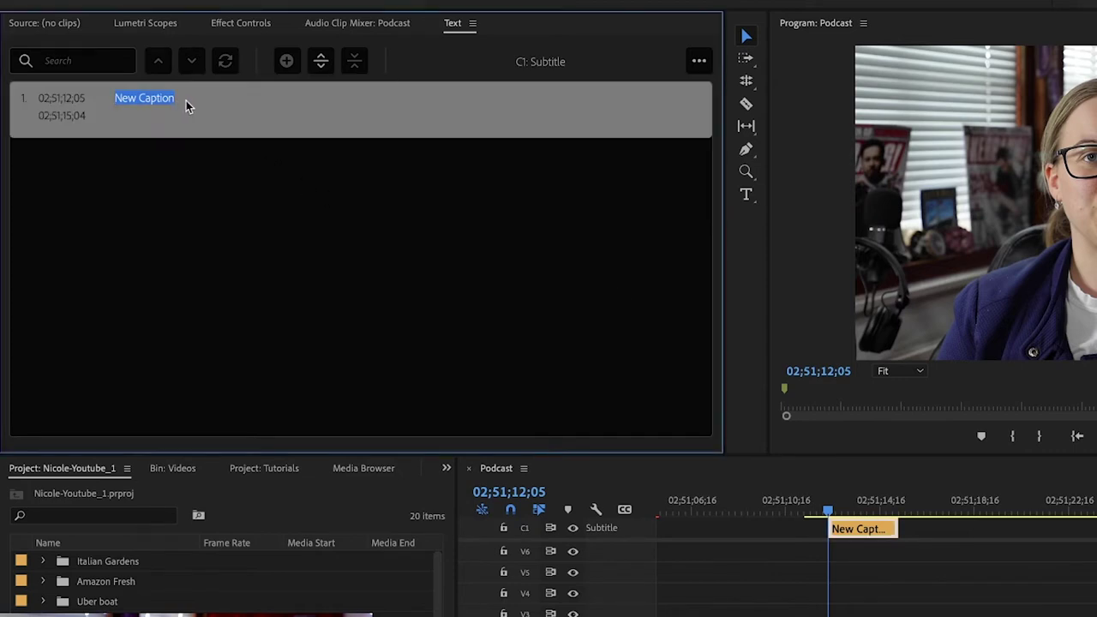
double_click(186, 100)
type("Hey guys, welcome to another episode of Girl with a camera podcast.")
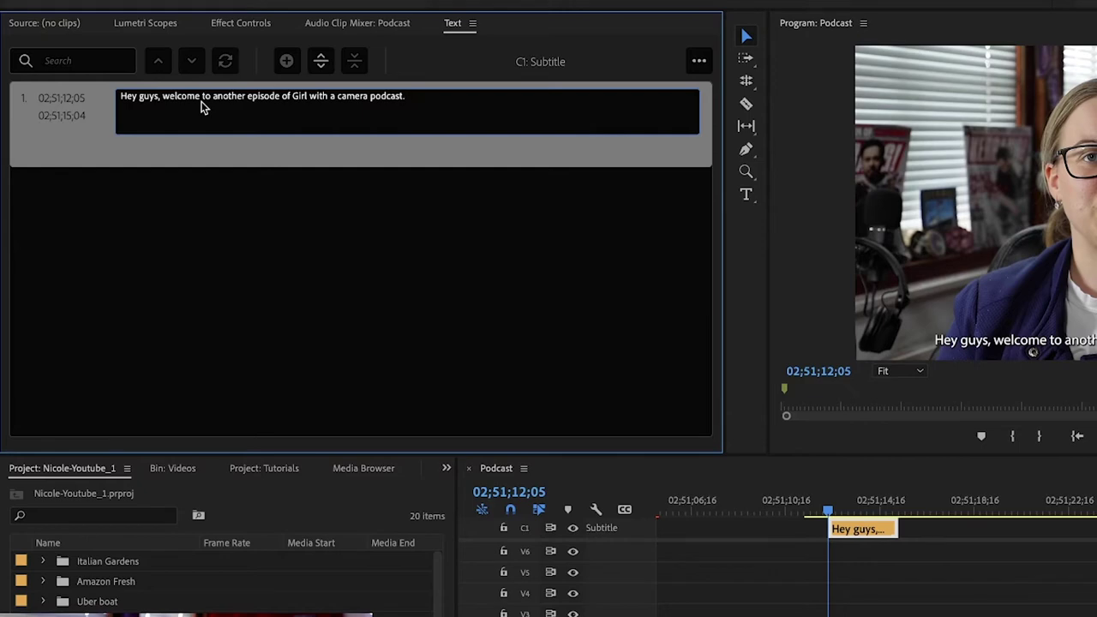
left_click(436, 289)
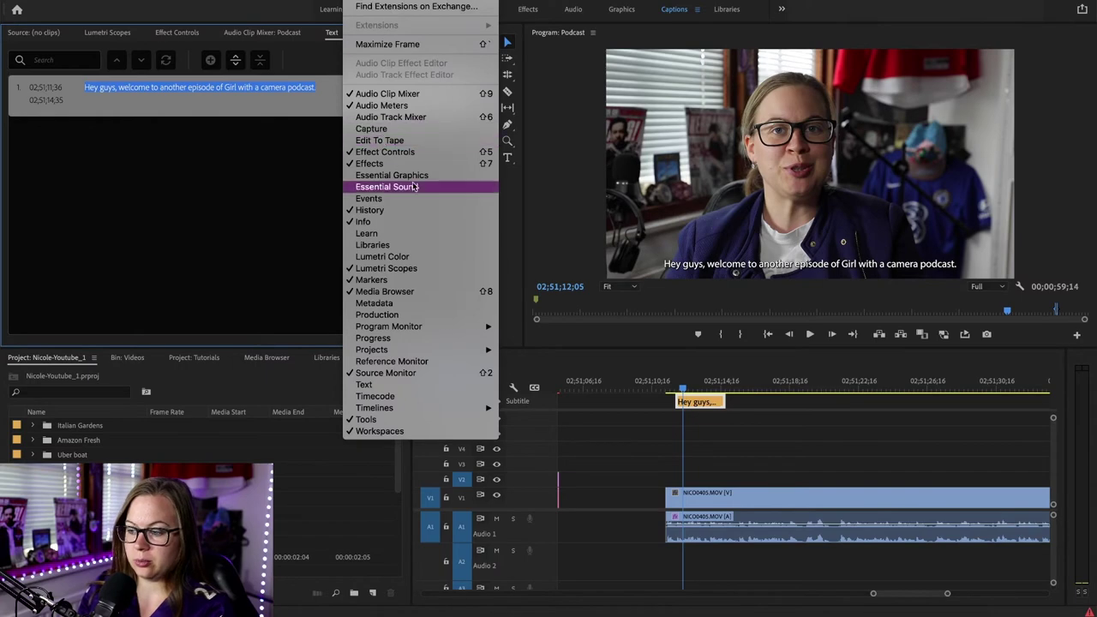
- Open the Essential Graphics edit settings for the caption and select its text for styling
left_click(410, 180)
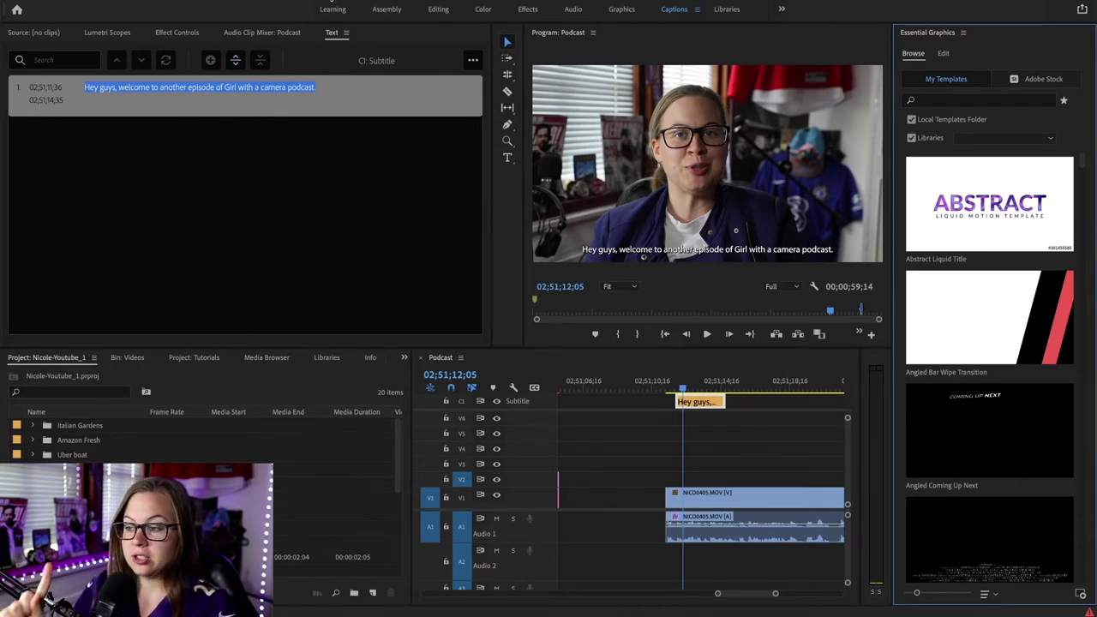
left_click(364, 1)
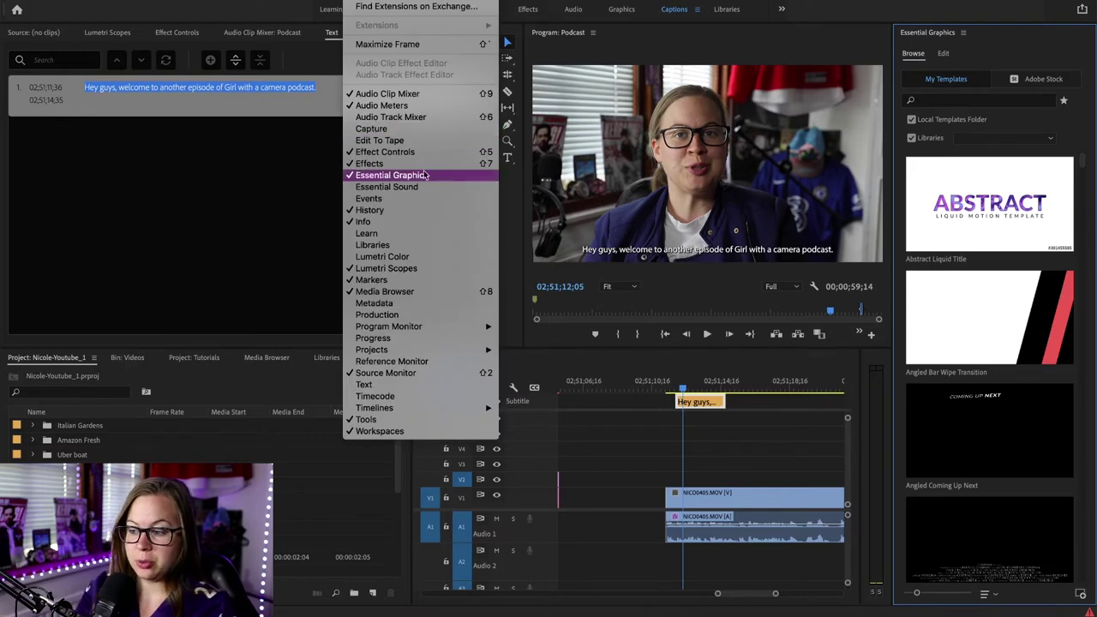
left_click(962, 60)
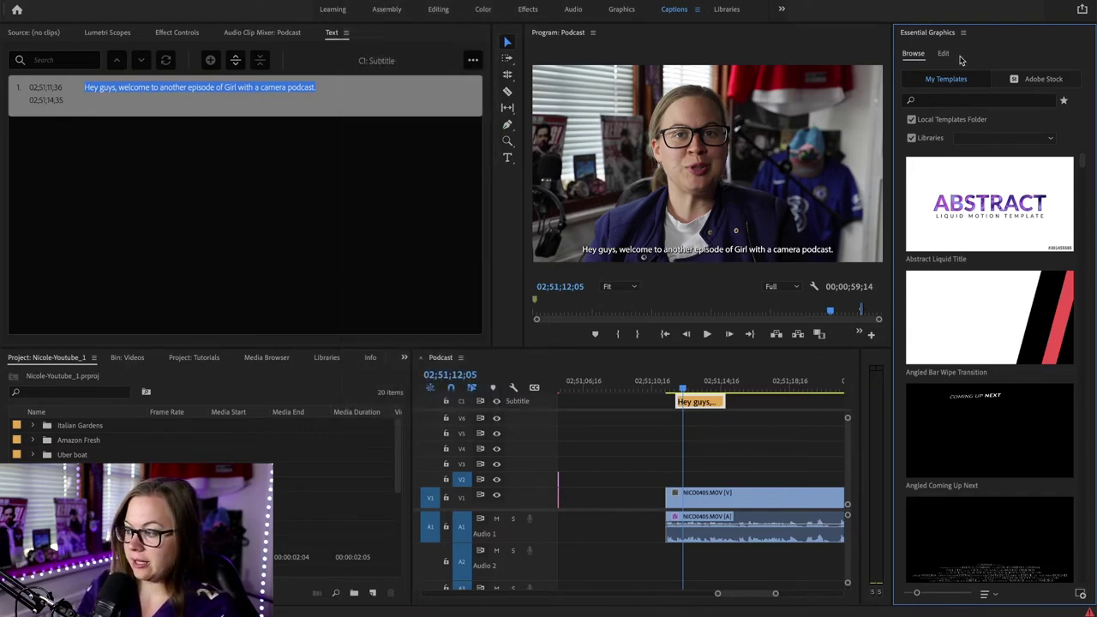
left_click(943, 54)
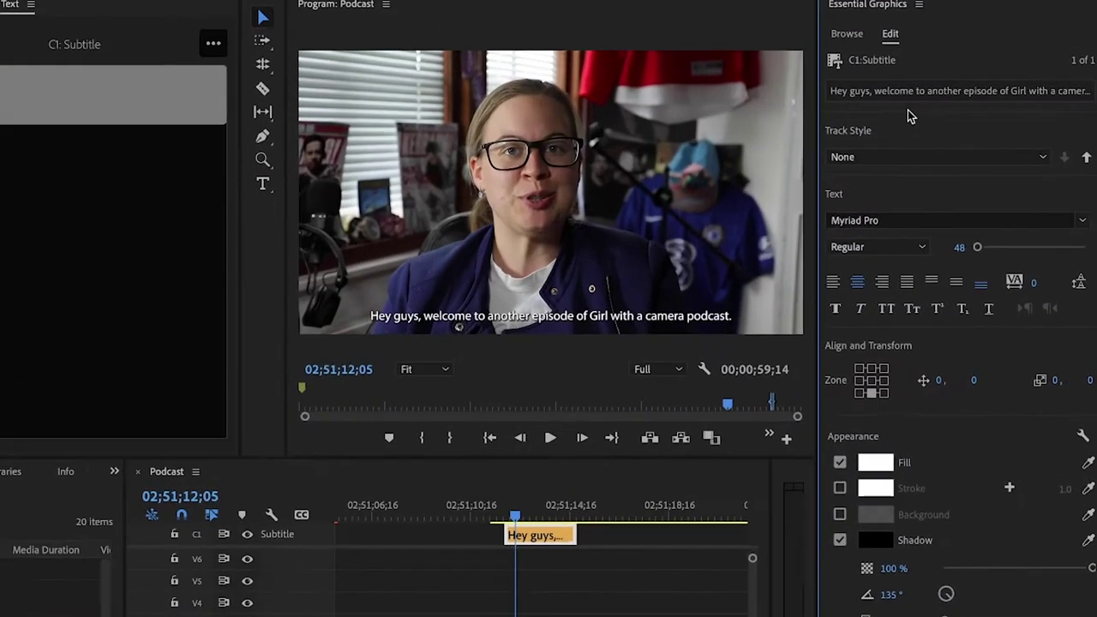
left_click(976, 95)
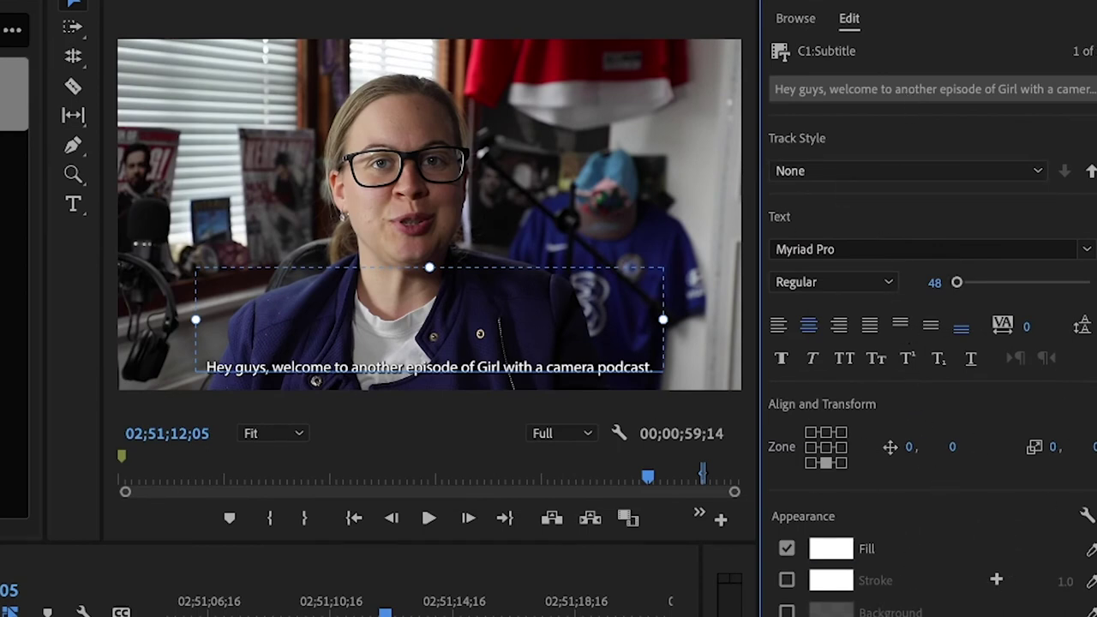
- Inspect the fill colour and the available fonts for the caption text, leaving both as they are
left_click(833, 556)
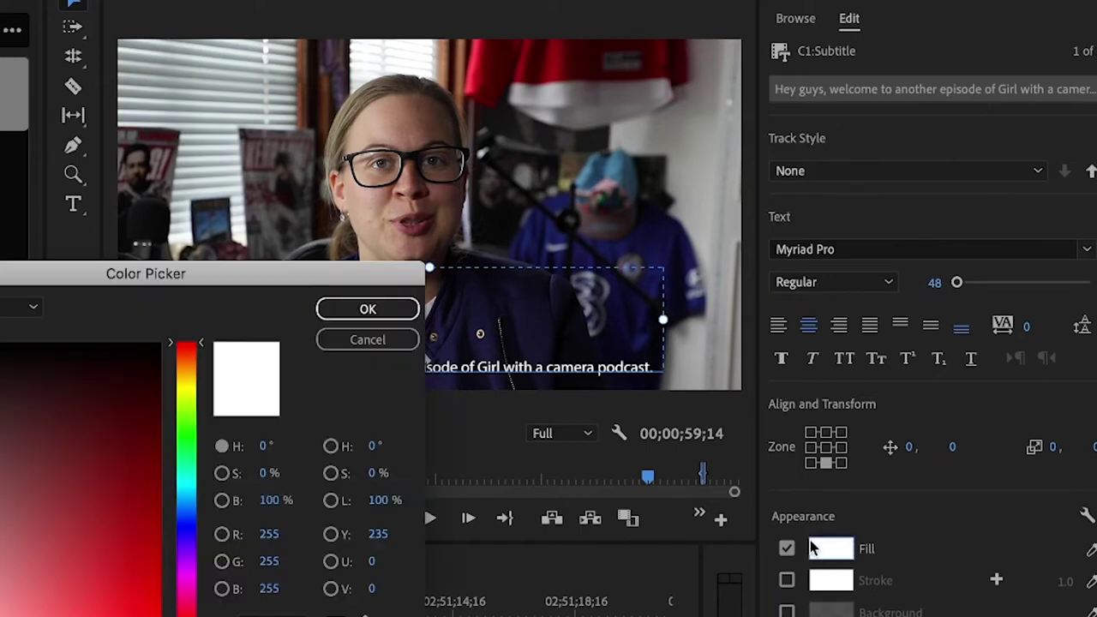
left_click(368, 308)
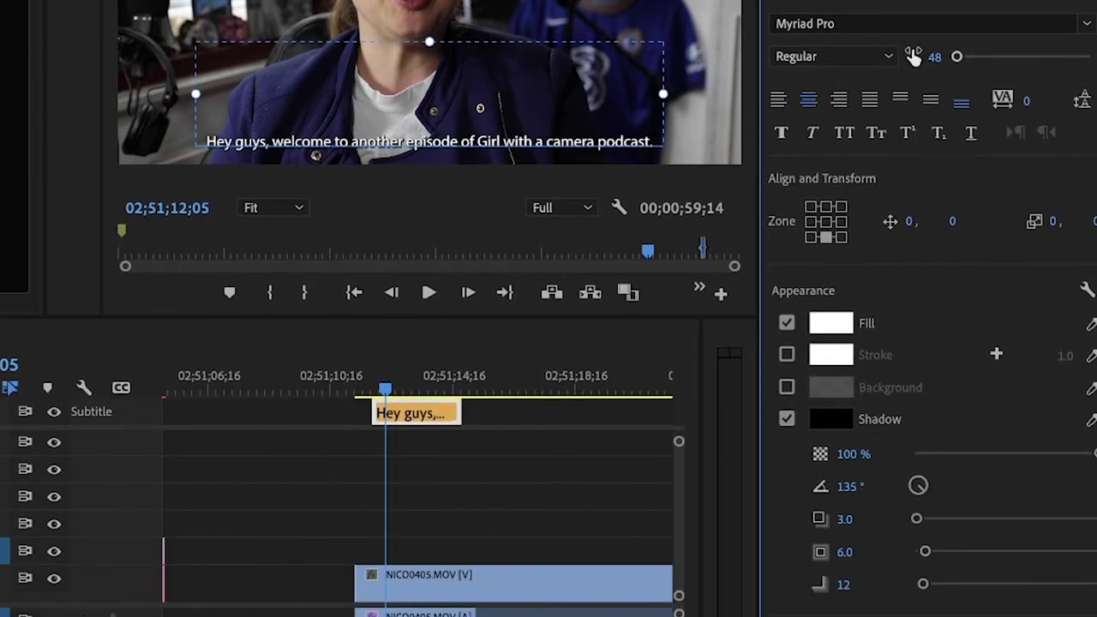
left_click(836, 22)
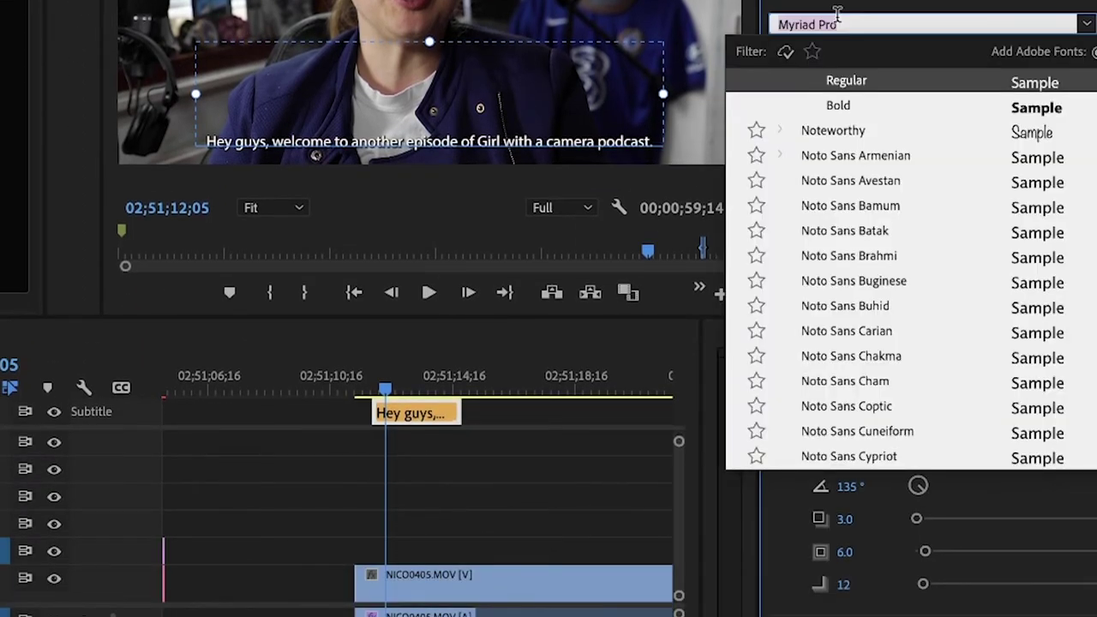
key("Escape")
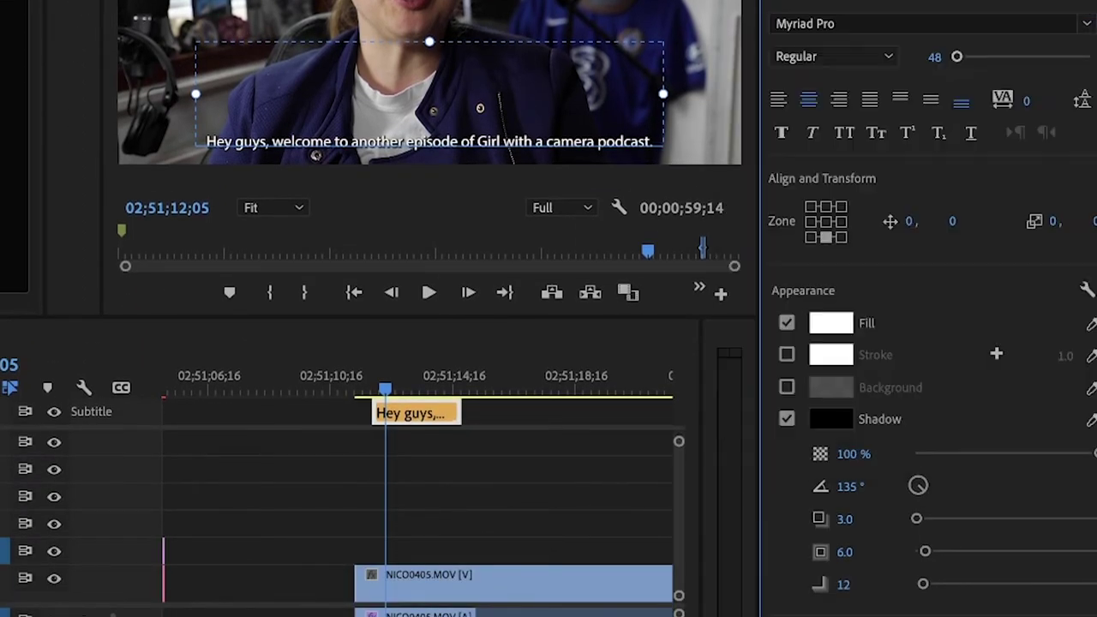
- Increase the caption's font size until its text wraps onto two lines in the video frame
left_click(933, 56)
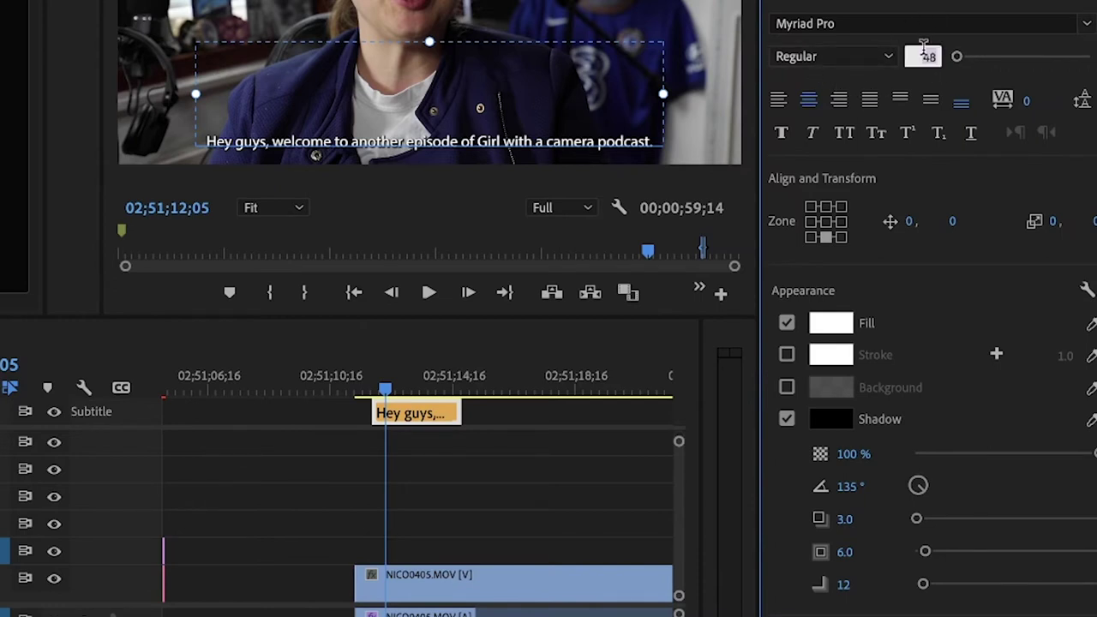
left_click_drag(958, 62, 959, 63)
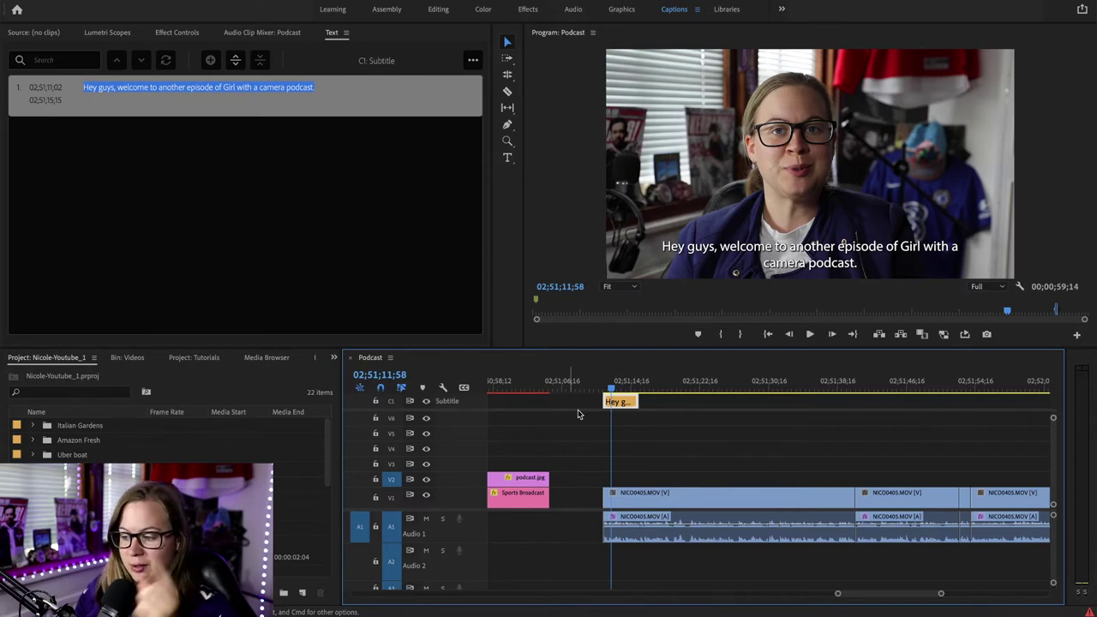
- Try placing a pasted copy of the first caption directly after it on the Subtitle track, and delete the copy
left_click(628, 388)
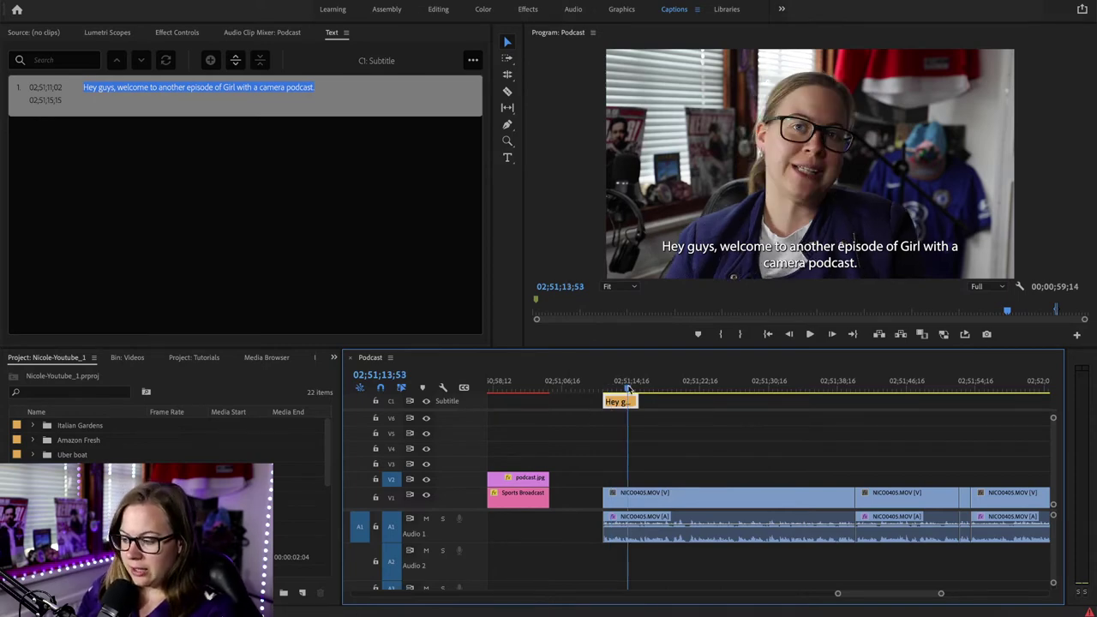
left_click(652, 388)
key("super+v")
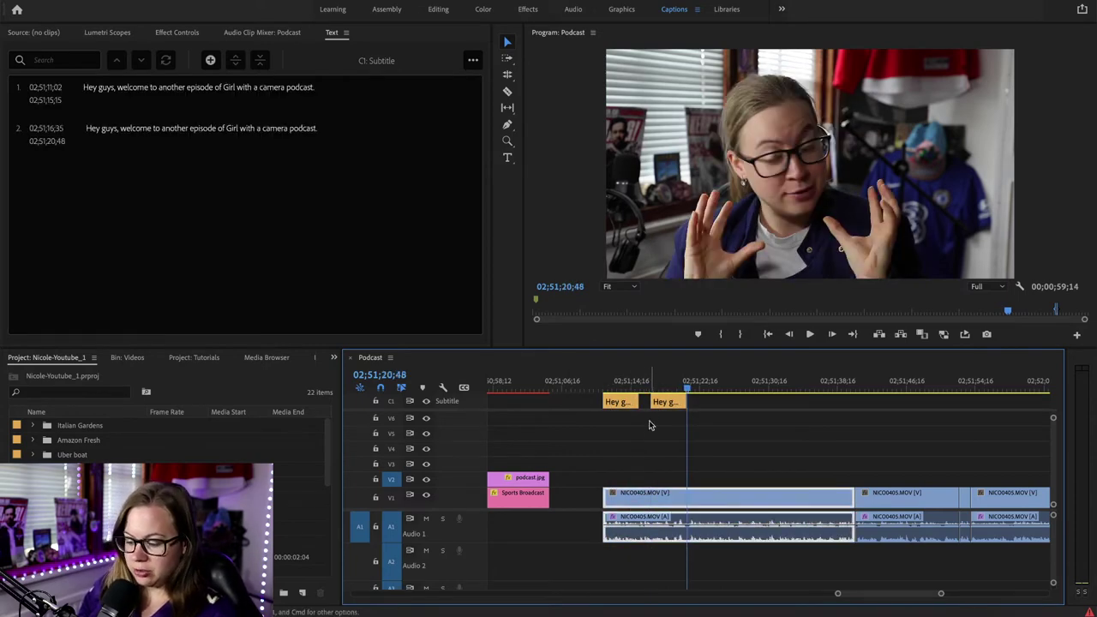
left_click(664, 385)
left_click(667, 402)
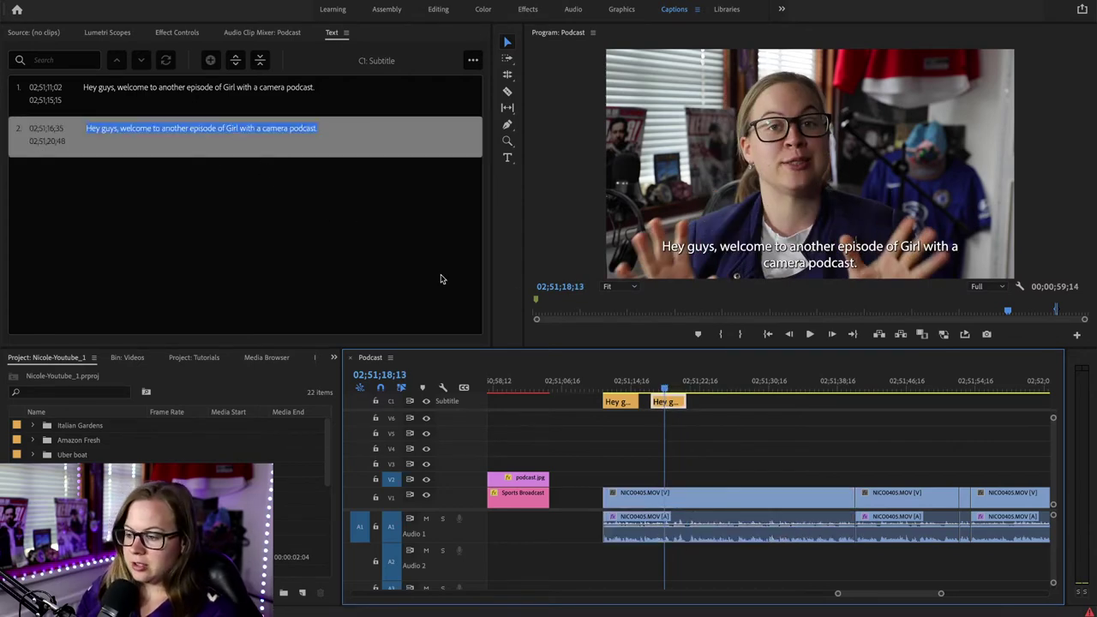
left_click_drag(669, 403, 657, 409)
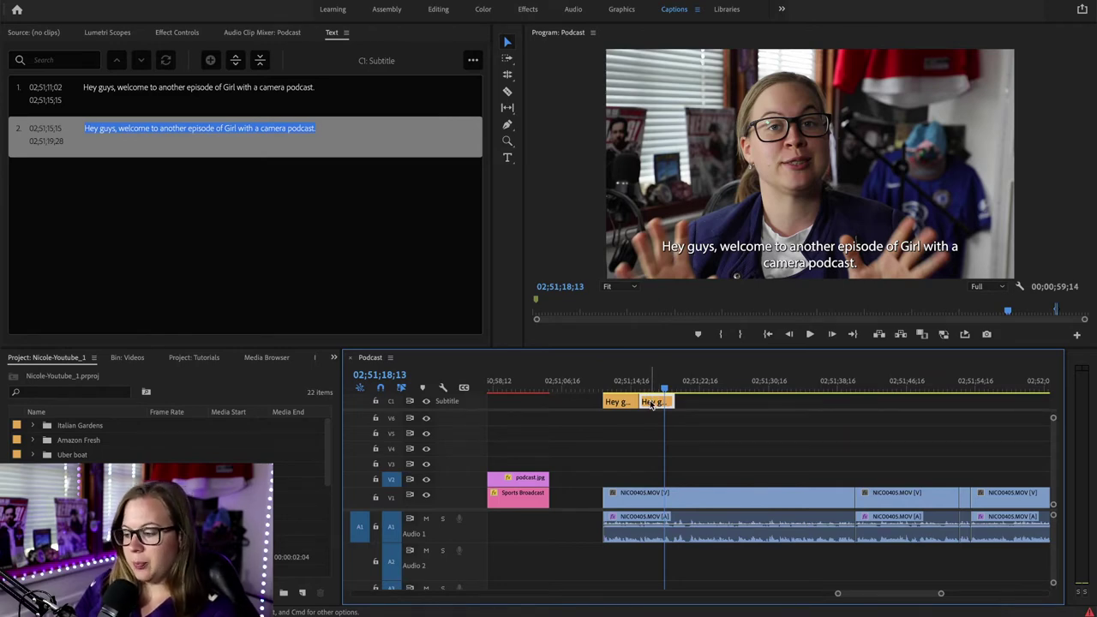
key("Delete")
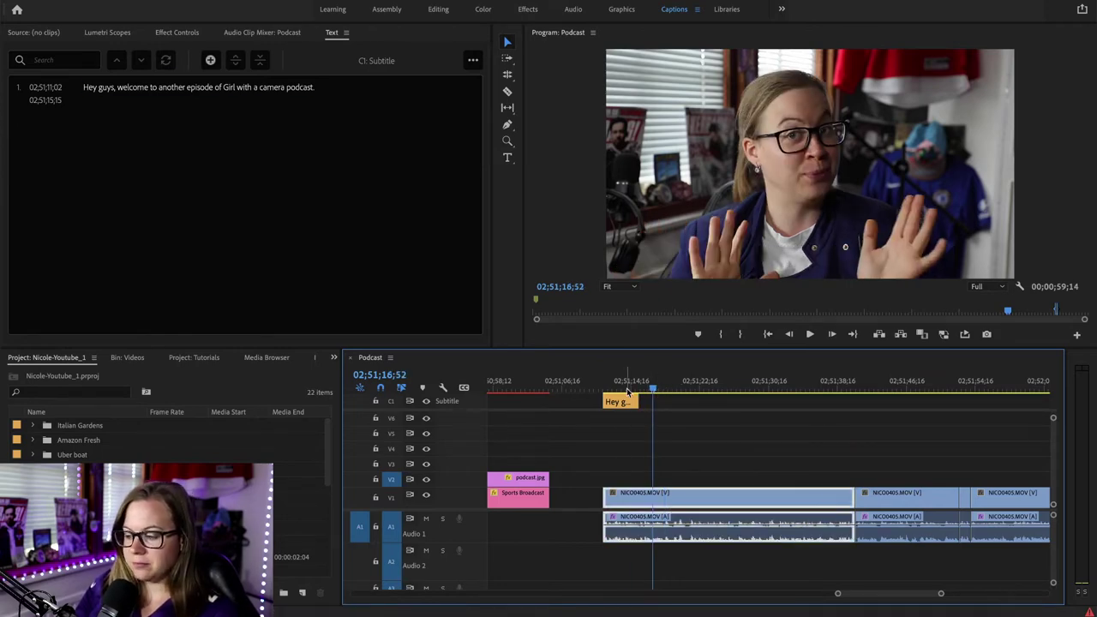
- Extend the caption on the Subtitle track to the end of the first podcast clip at 02;51;40;21
left_click(627, 390)
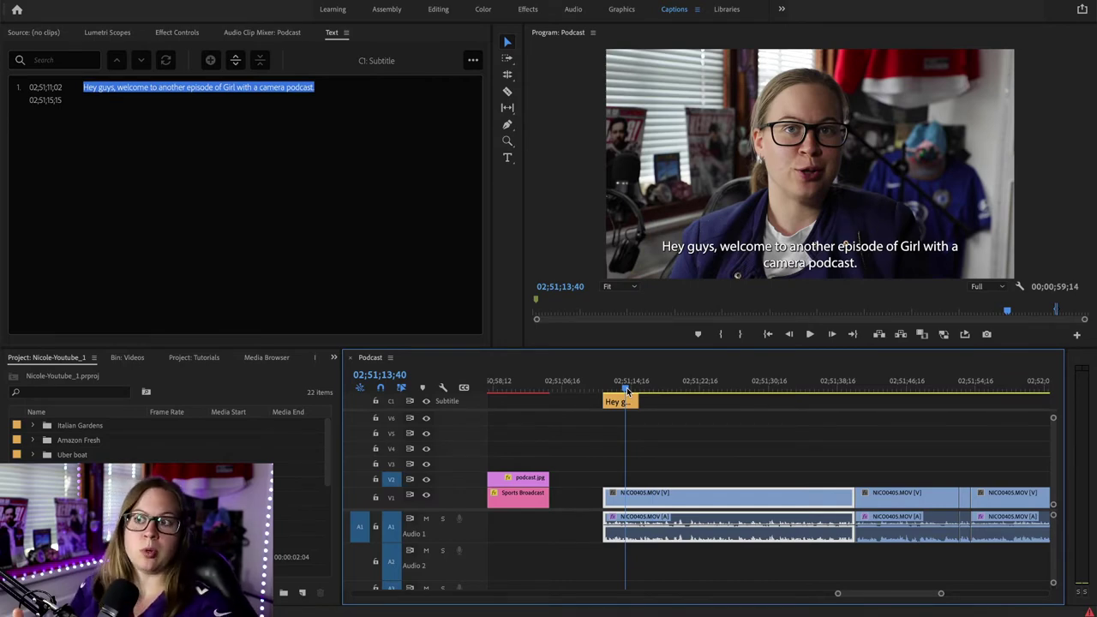
key("minus")
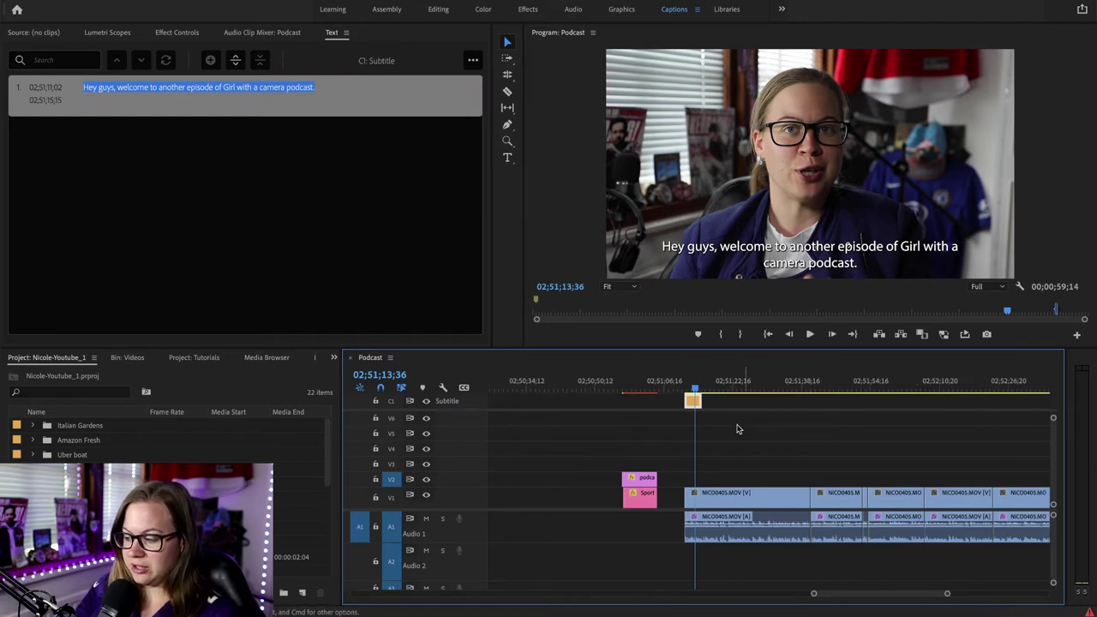
left_click_drag(697, 399, 808, 400)
left_click(739, 383)
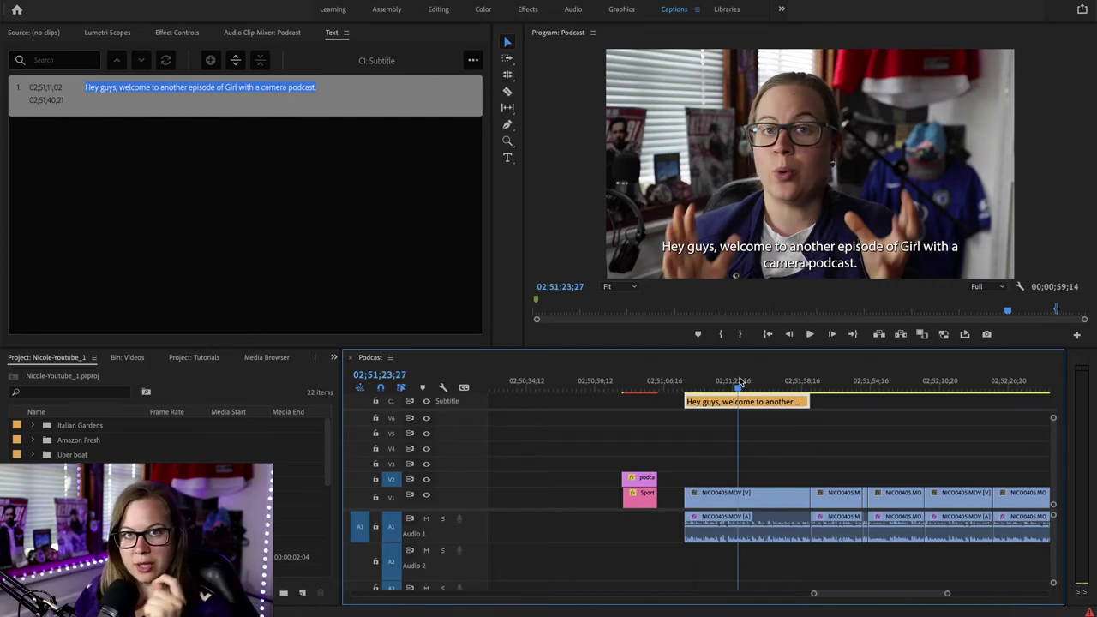
- Try stretching the caption beyond the first podcast clip, and trim its end back to 02;51;40;21
key("minus")
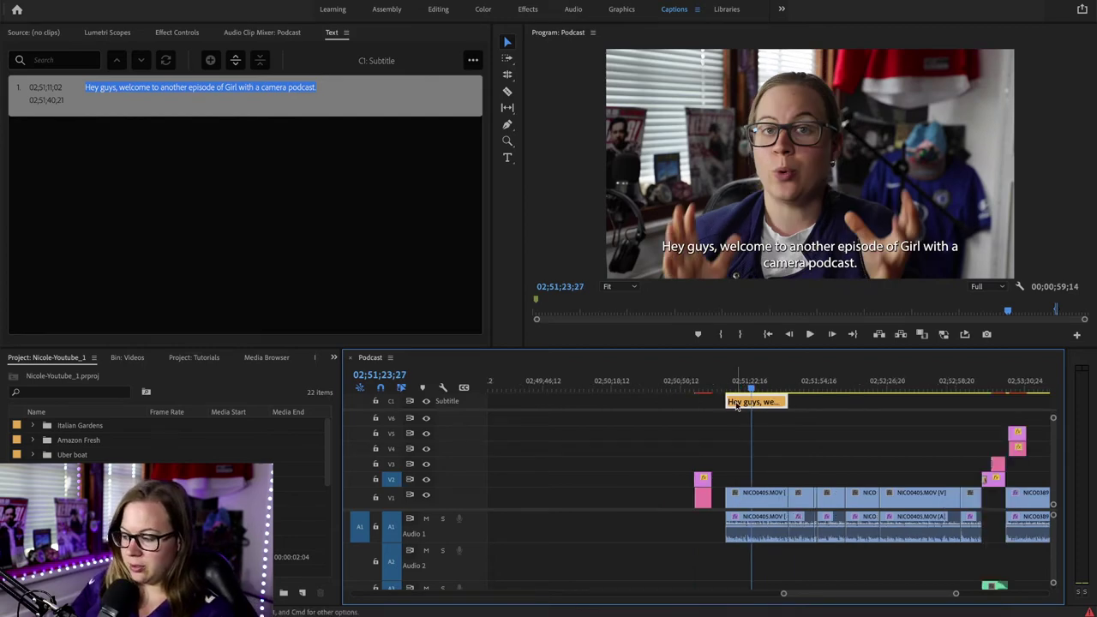
key("minus")
left_click_drag(776, 402, 1039, 399)
left_click_drag(748, 402, 780, 403)
key("equal")
key("equal")
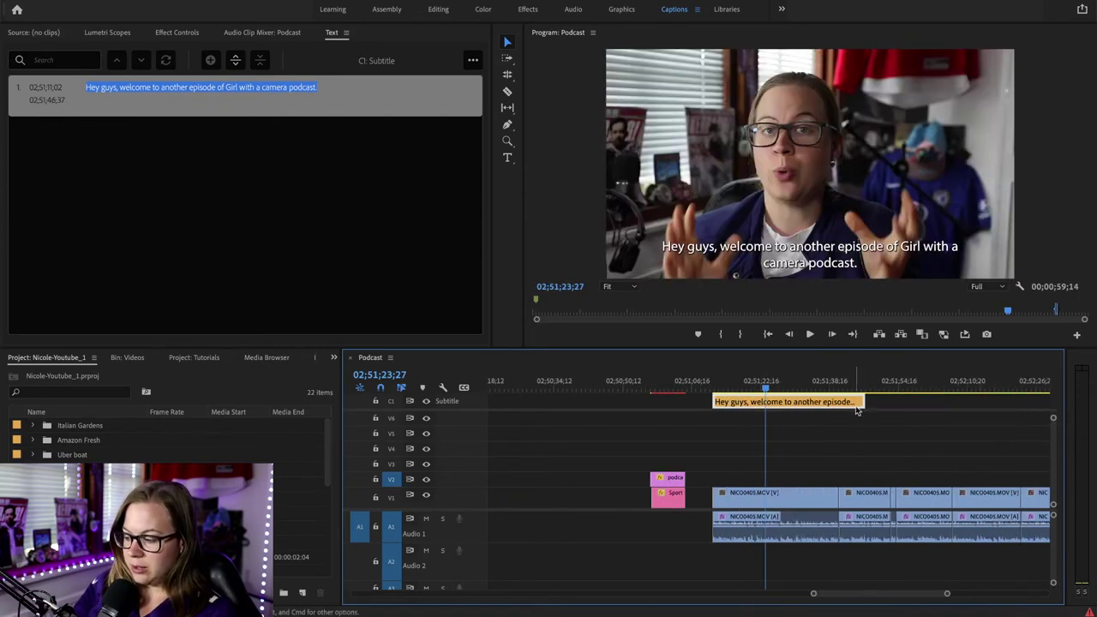
left_click_drag(863, 402, 837, 402)
- Split the long caption into two at 02;51;14;00
left_click(729, 389)
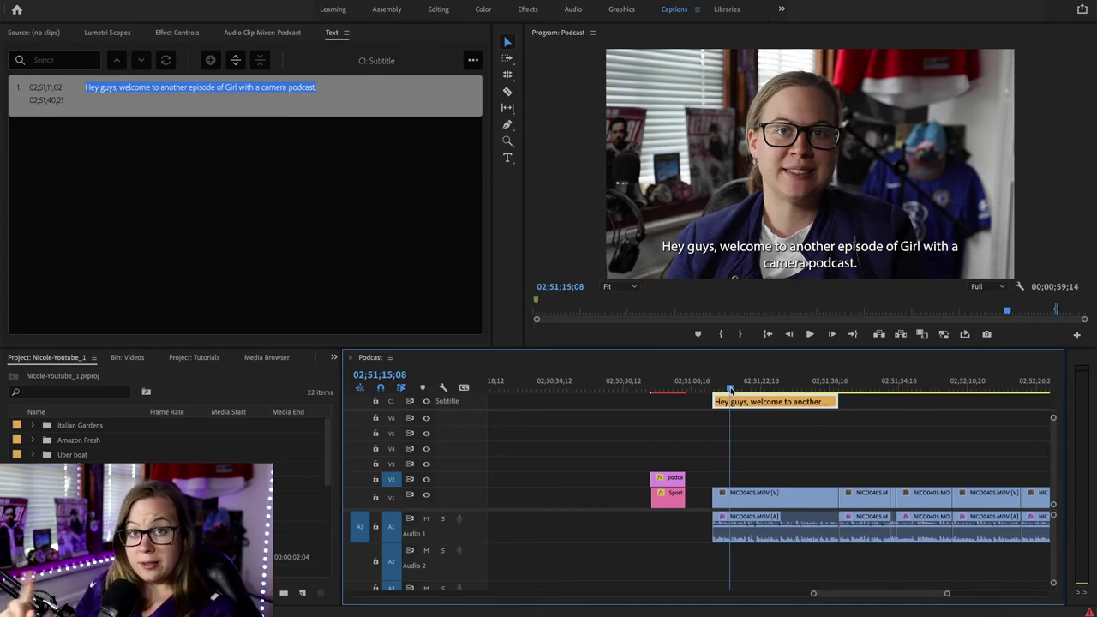
left_click(362, 217)
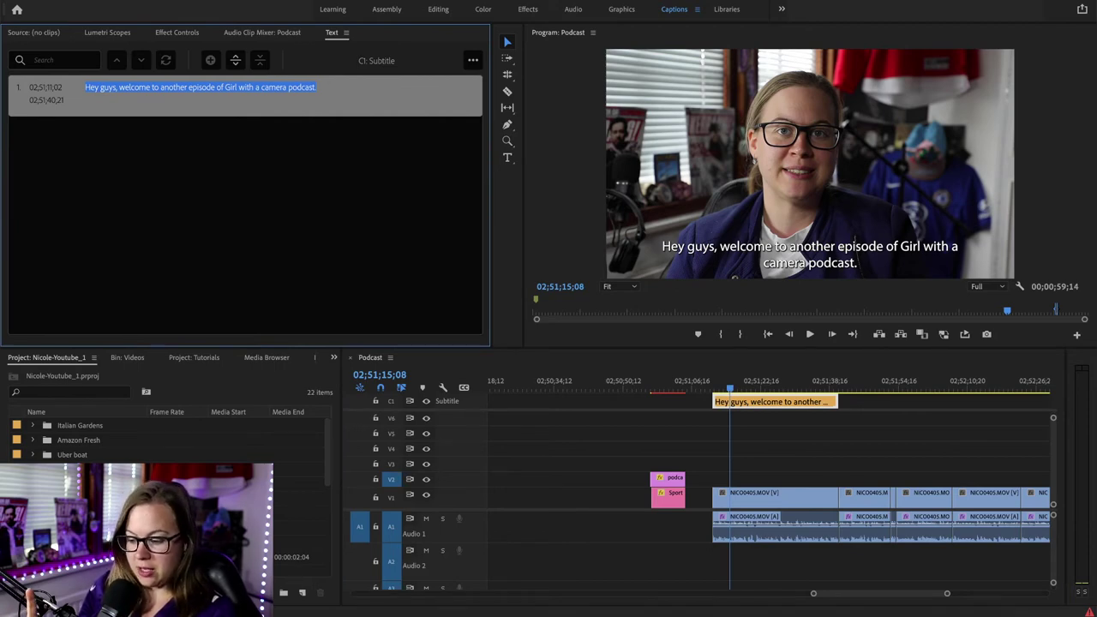
left_click(281, 601)
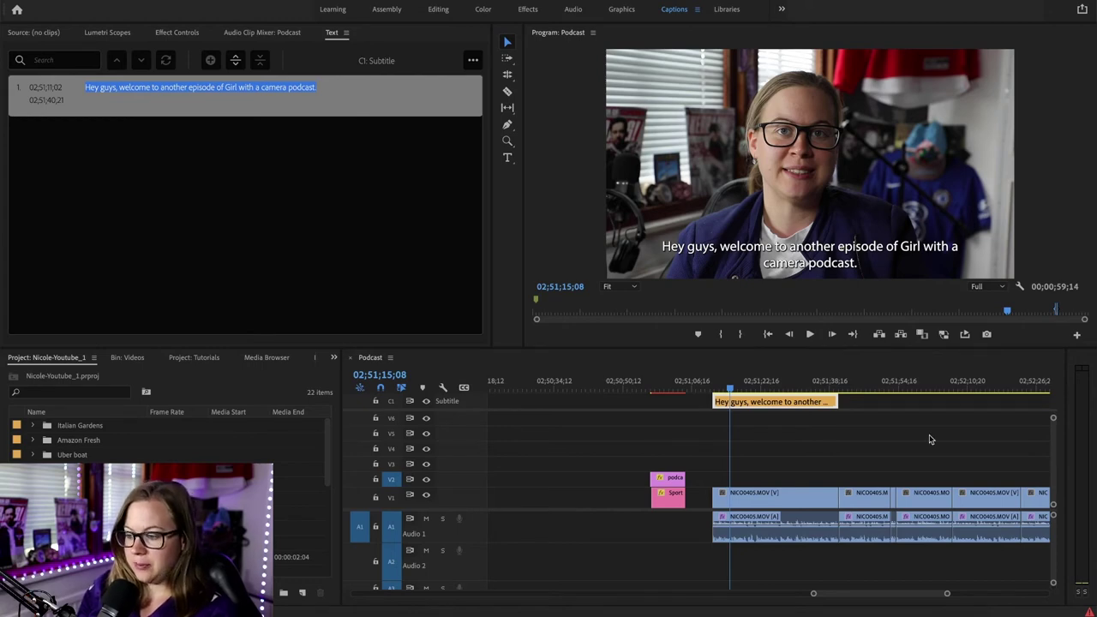
left_click(763, 441)
left_click(726, 390)
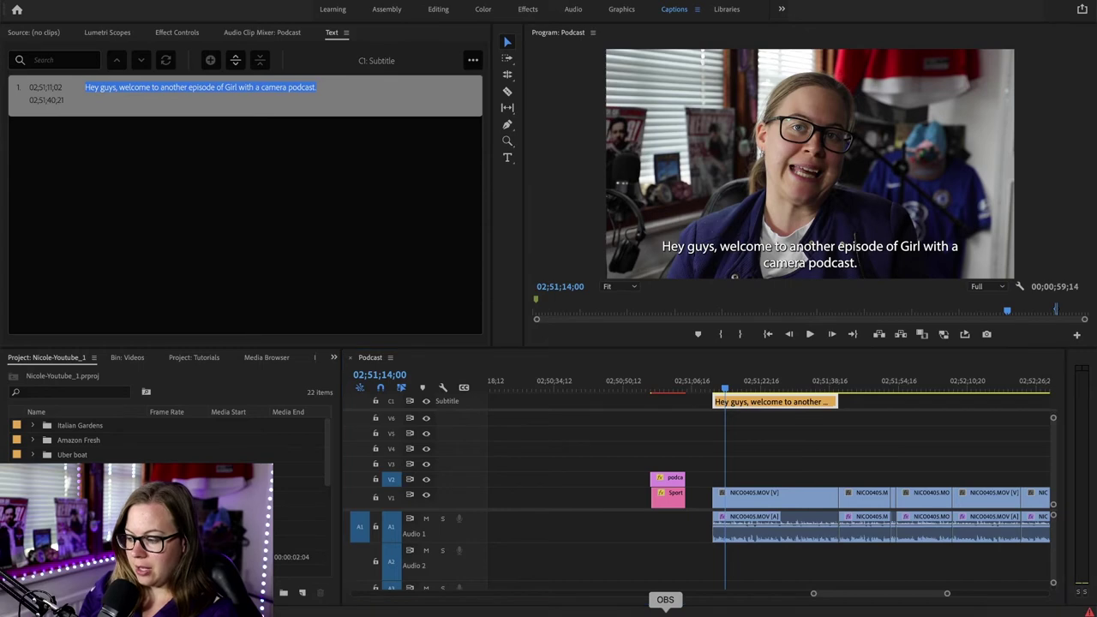
left_click(247, 169)
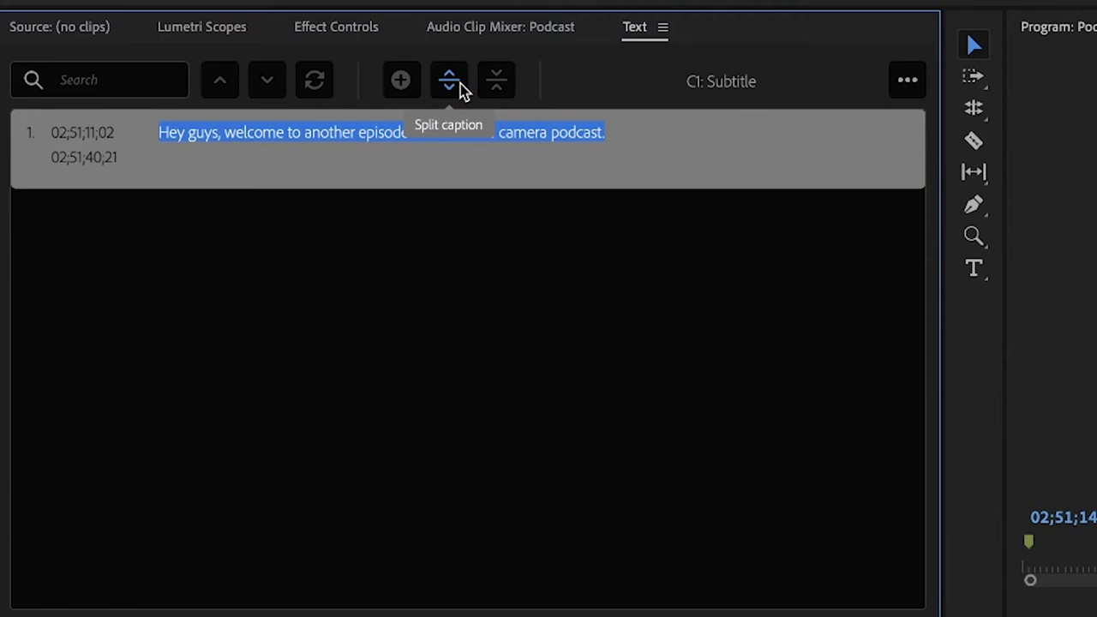
left_click(460, 90)
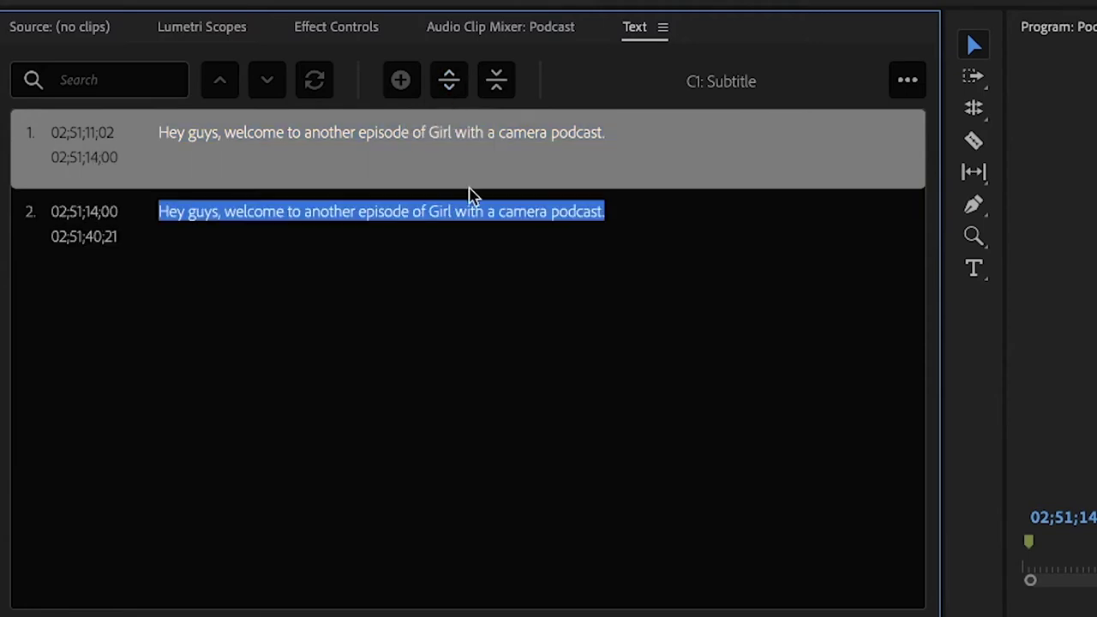
- Replace the second caption's text with "And this time it's going to be little bit different."
double_click(463, 247)
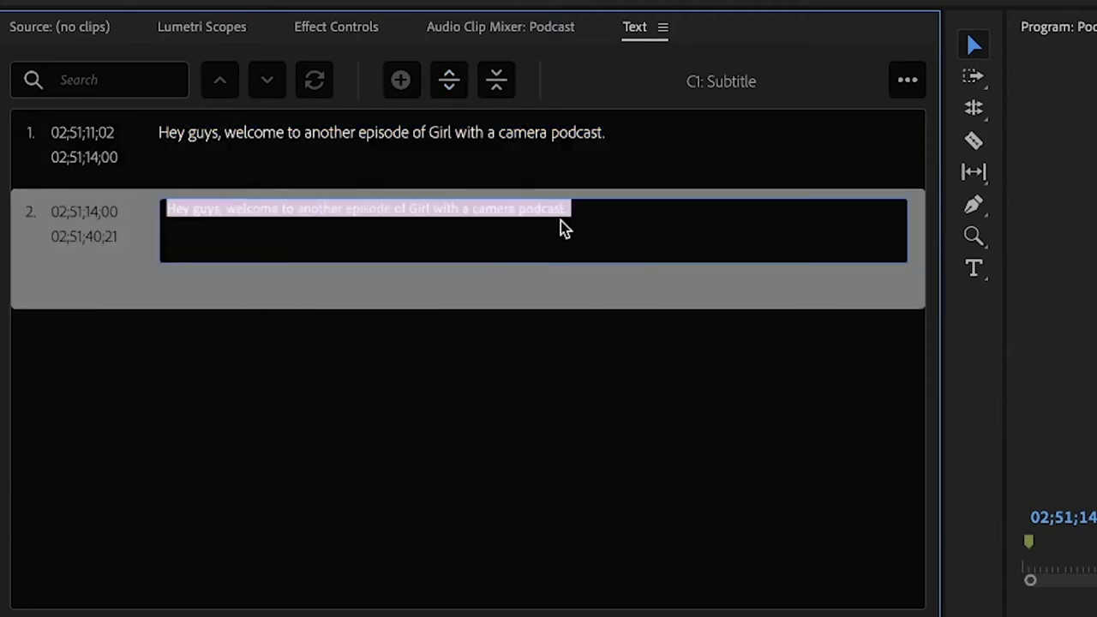
type("And this time it's going to be little bit different.")
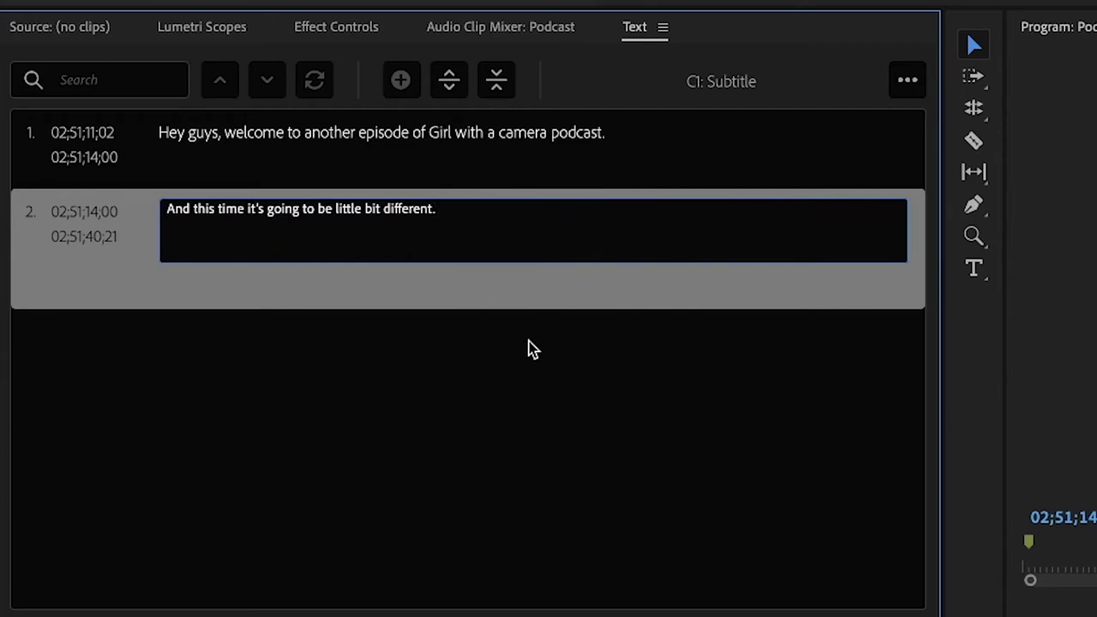
key("Escape")
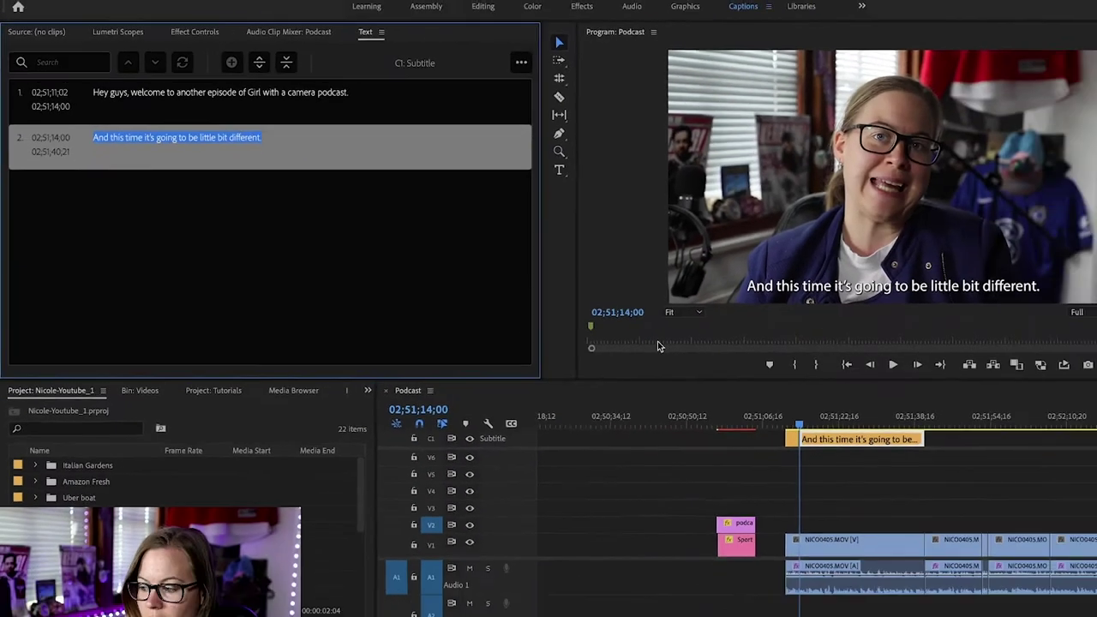
- Play the sequence from the start of the first caption into the second to check their timing against the speech
left_click(801, 429)
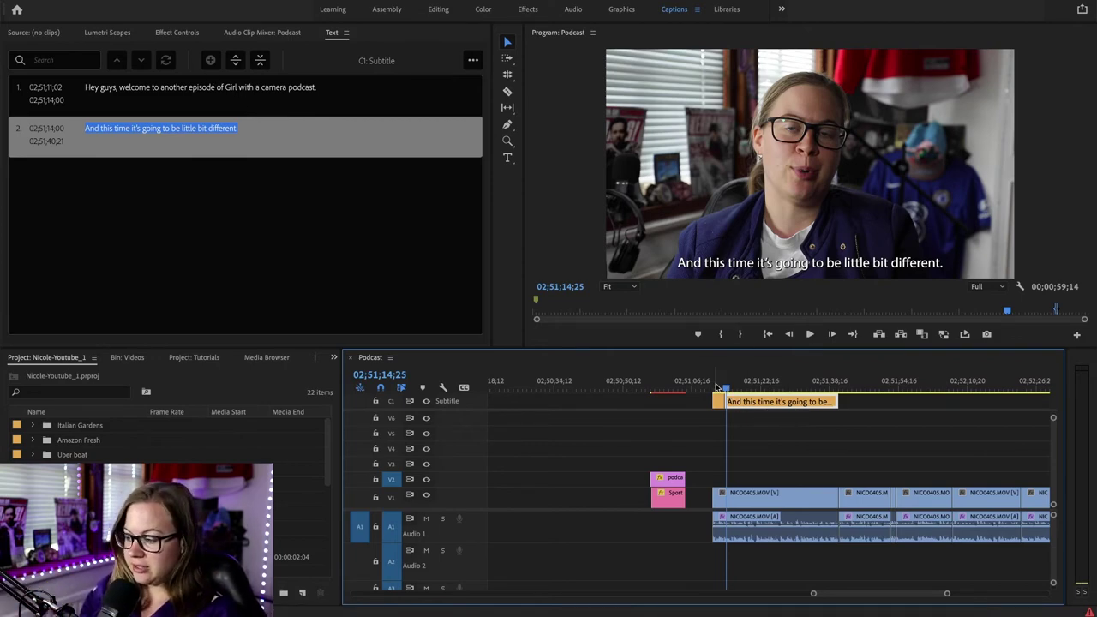
key("Up")
key("=")
key("=")
key("space")
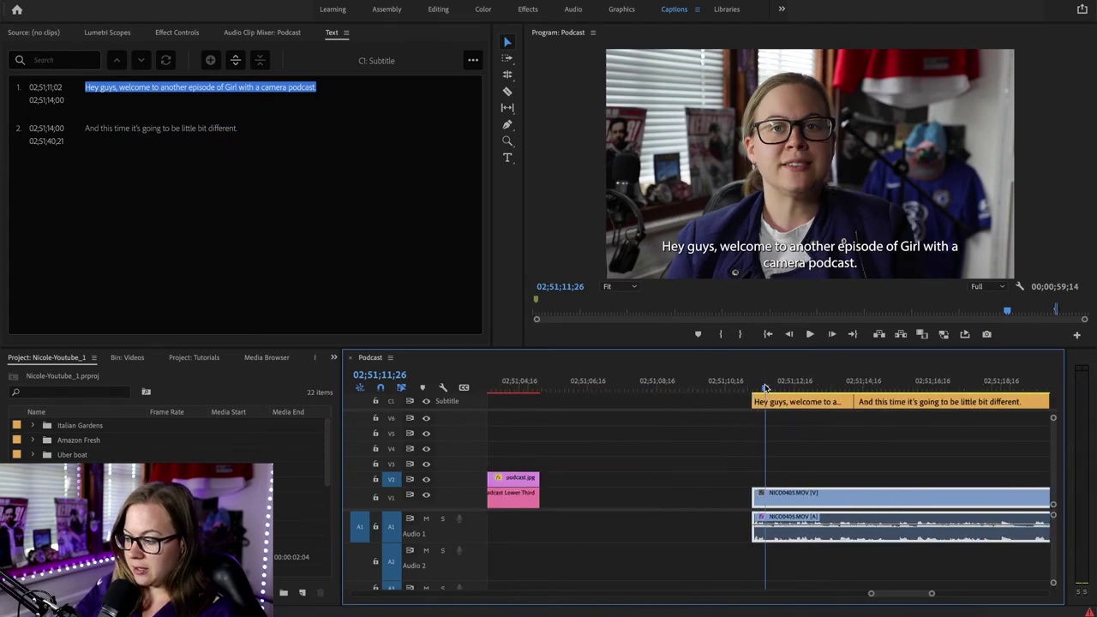
key("minus")
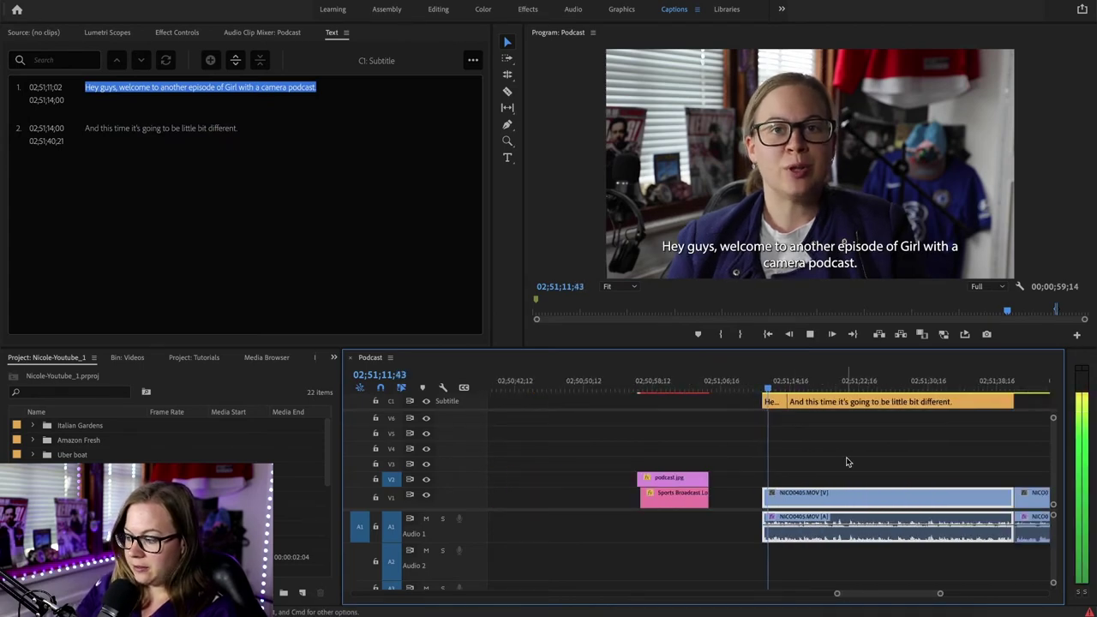
scroll(729, 412, "down", 3)
key("space")
key("space")
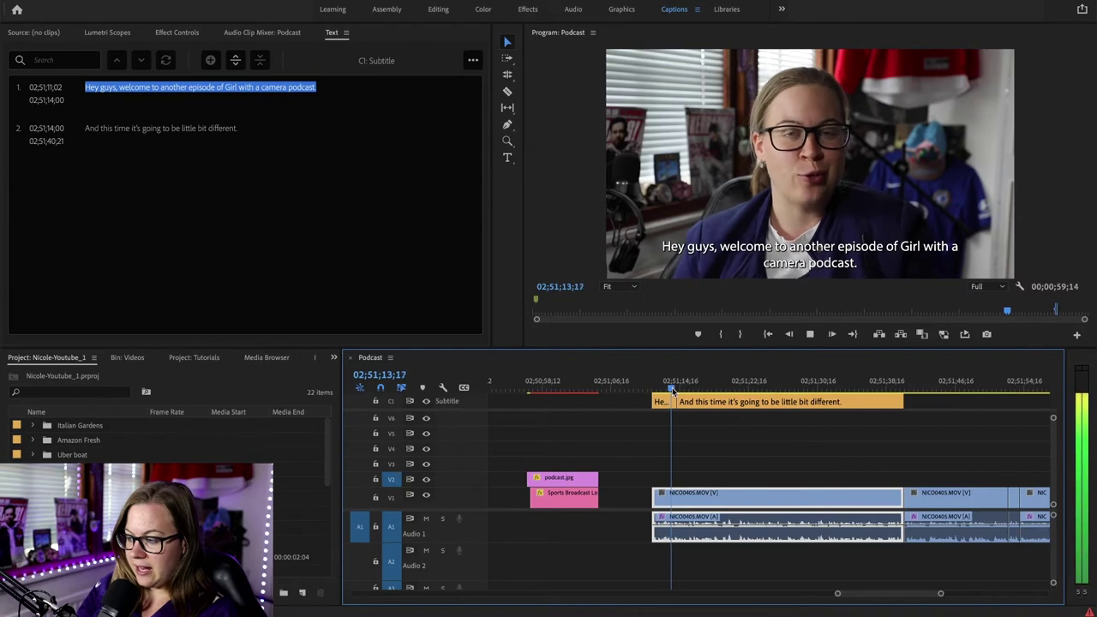
key("space")
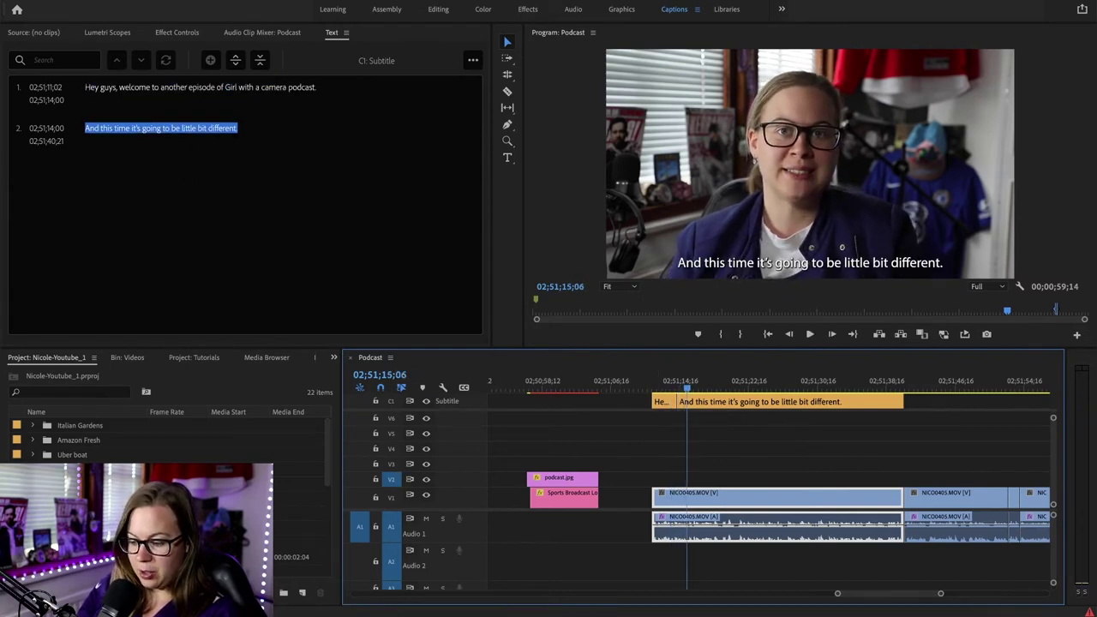
- Split the second caption at 02;51;16;23
left_click(452, 250)
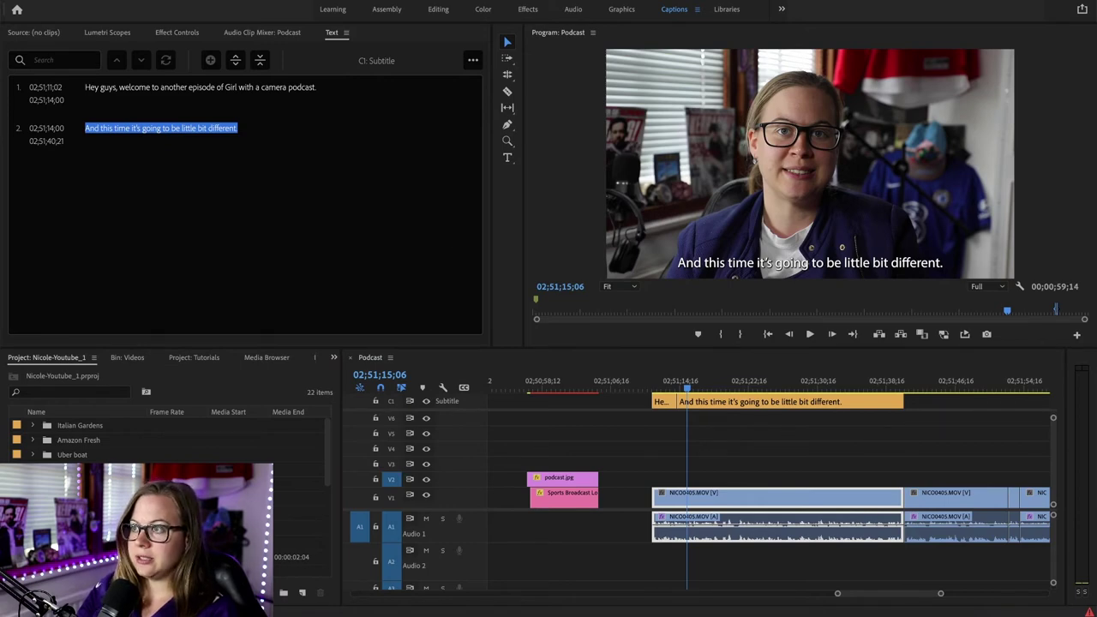
left_click_drag(687, 387, 698, 406)
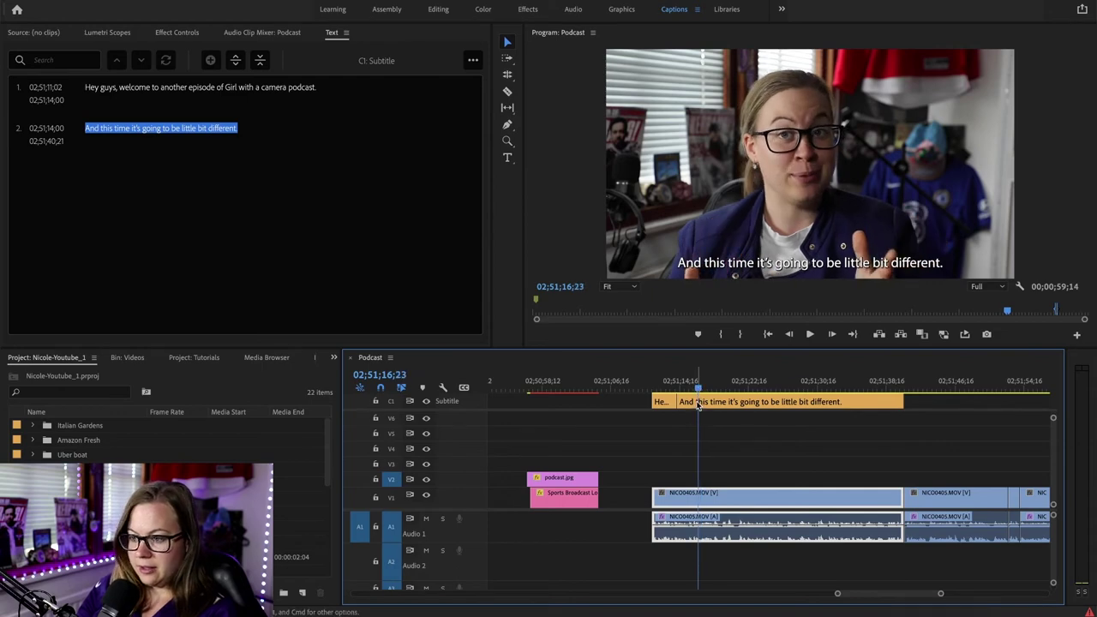
left_click(236, 62)
- Set the third caption's text to "We have had directors, film-makers on the show; we have had just myself talking about my business,"
double_click(219, 179)
type("We have had directors, film-makers on the show; we have had just myself talking about my business,")
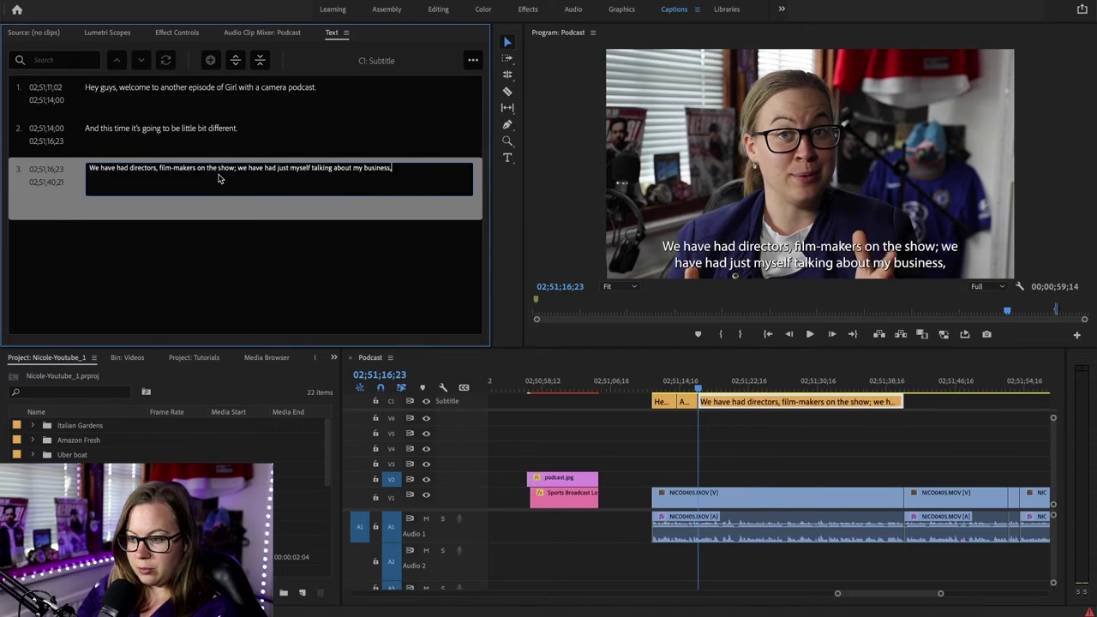
key("Return")
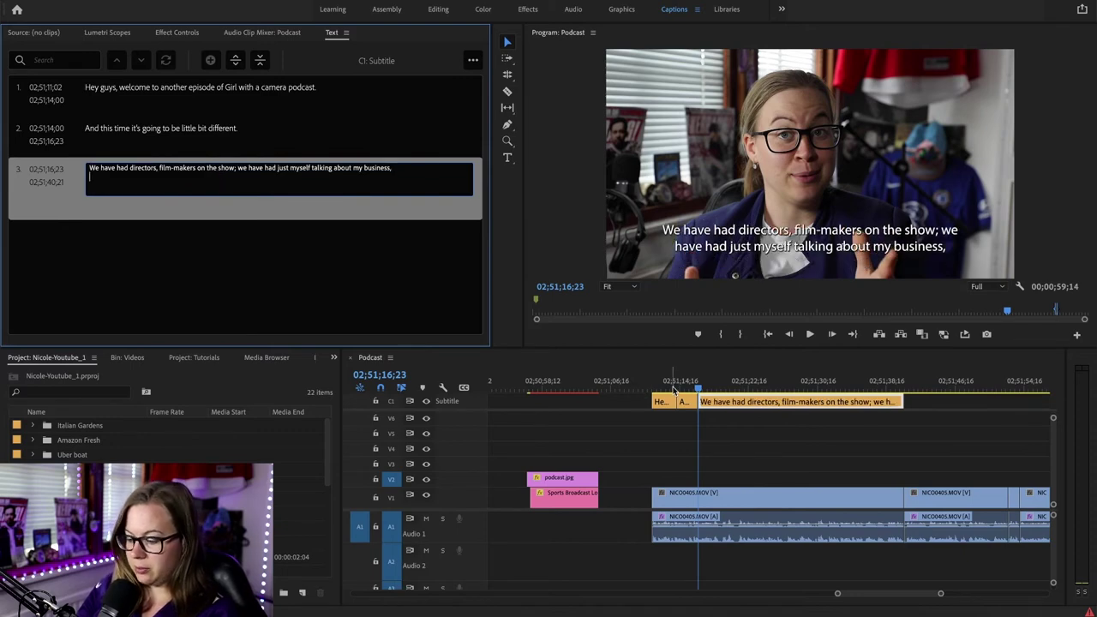
left_click_drag(675, 390, 708, 389)
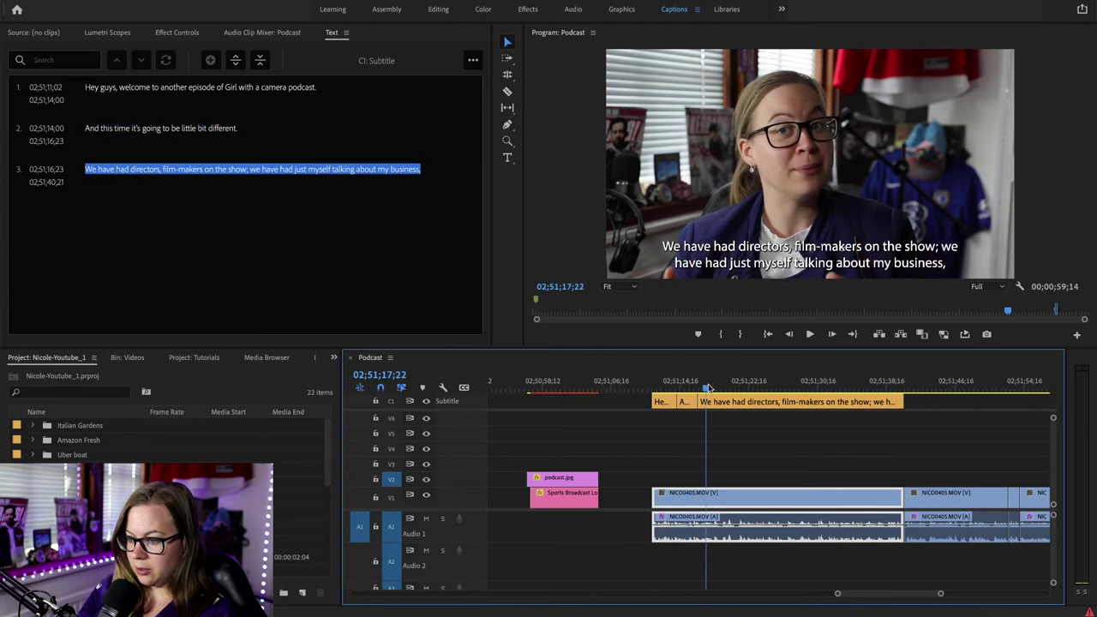
- Split the third caption at 02;51;20;43 and delete the leftover fourth caption after it
left_click(736, 391)
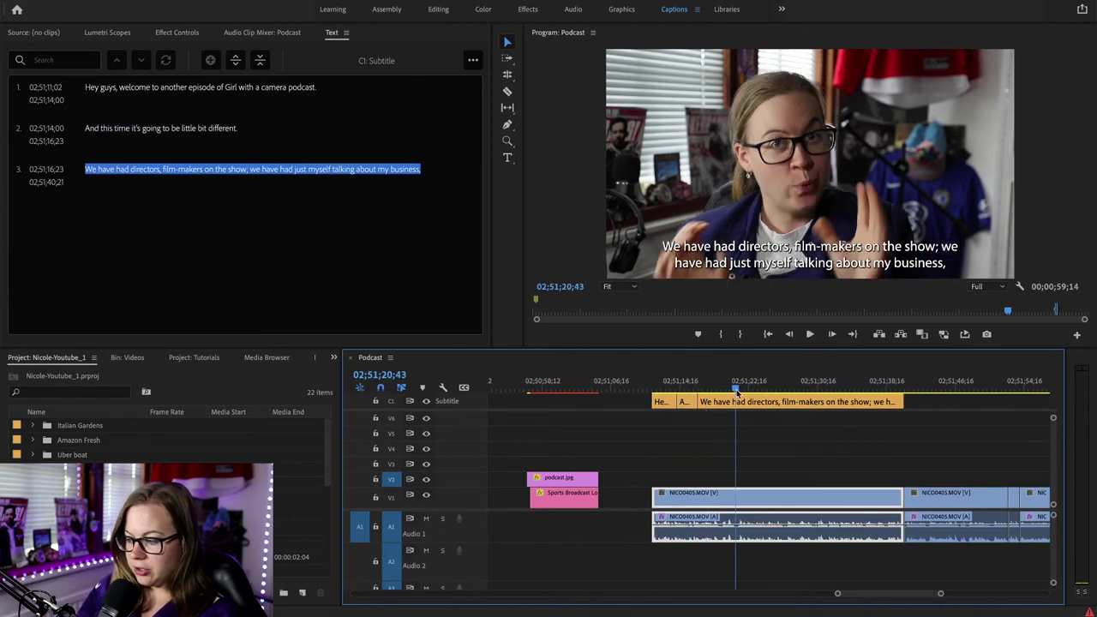
left_click(737, 401)
left_click(234, 60)
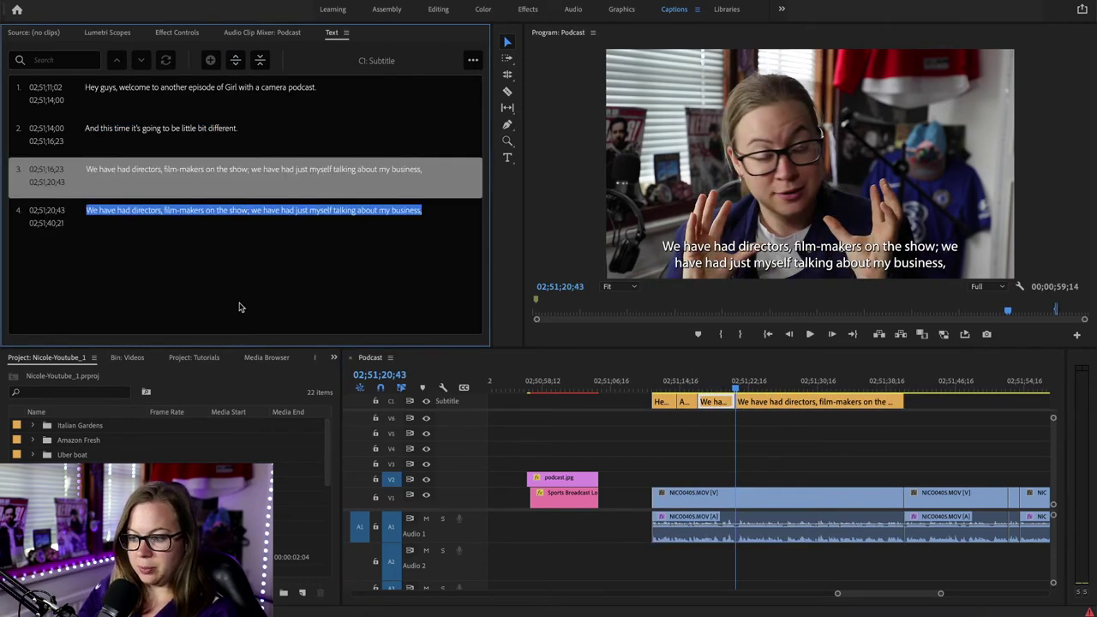
left_click(760, 391)
left_click(764, 390)
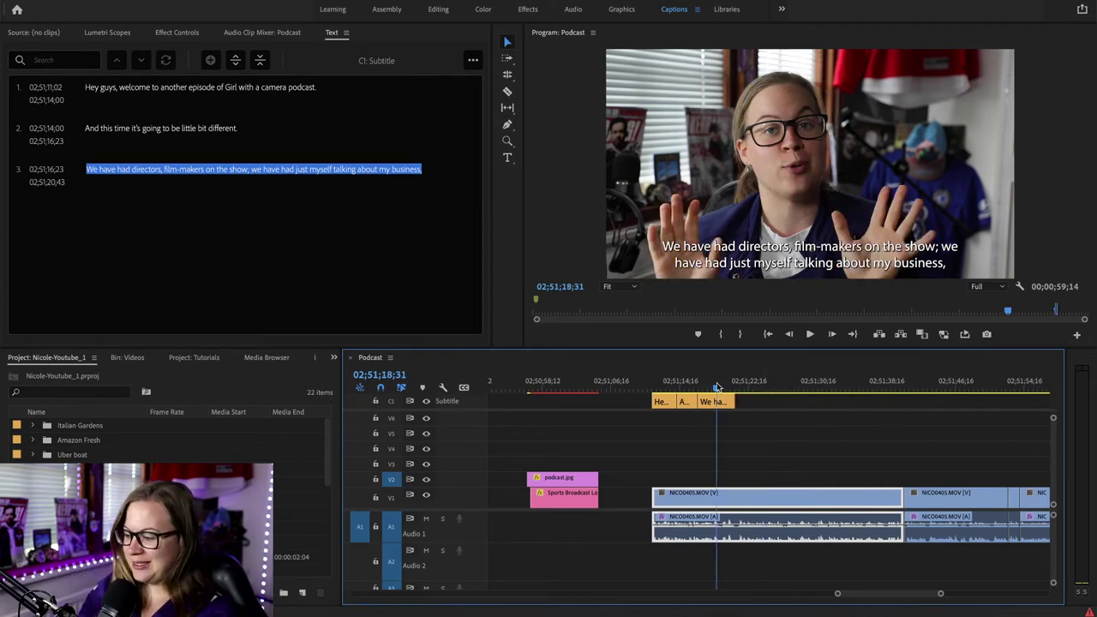
left_click(717, 386)
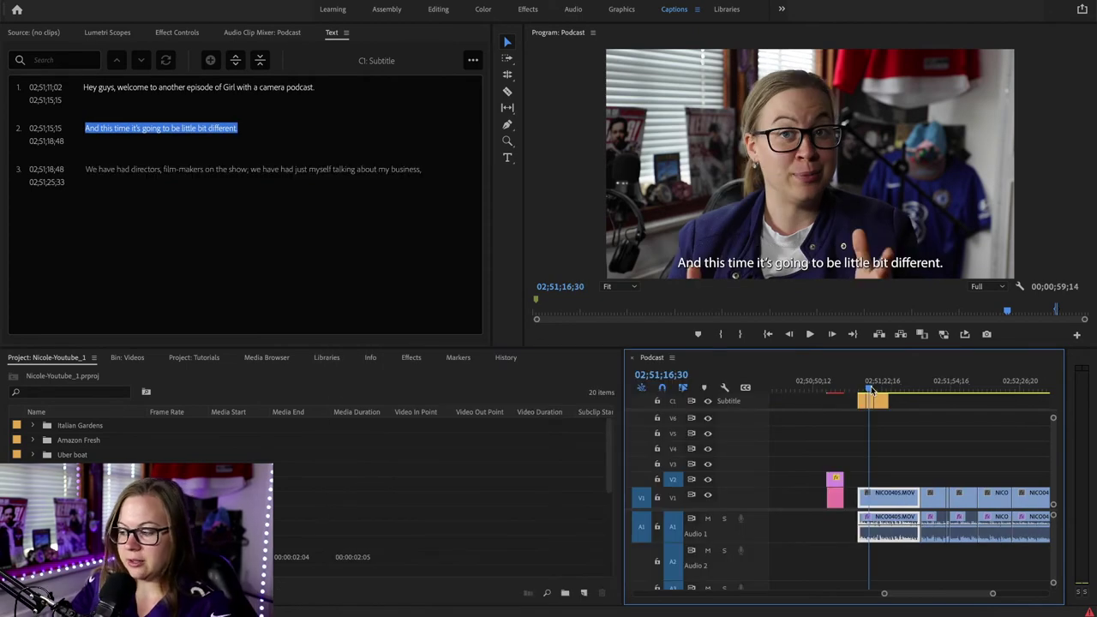
- Save the project and scrub through the third caption to 02;51;20;46 to check it against the picture
key("ctrl+s")
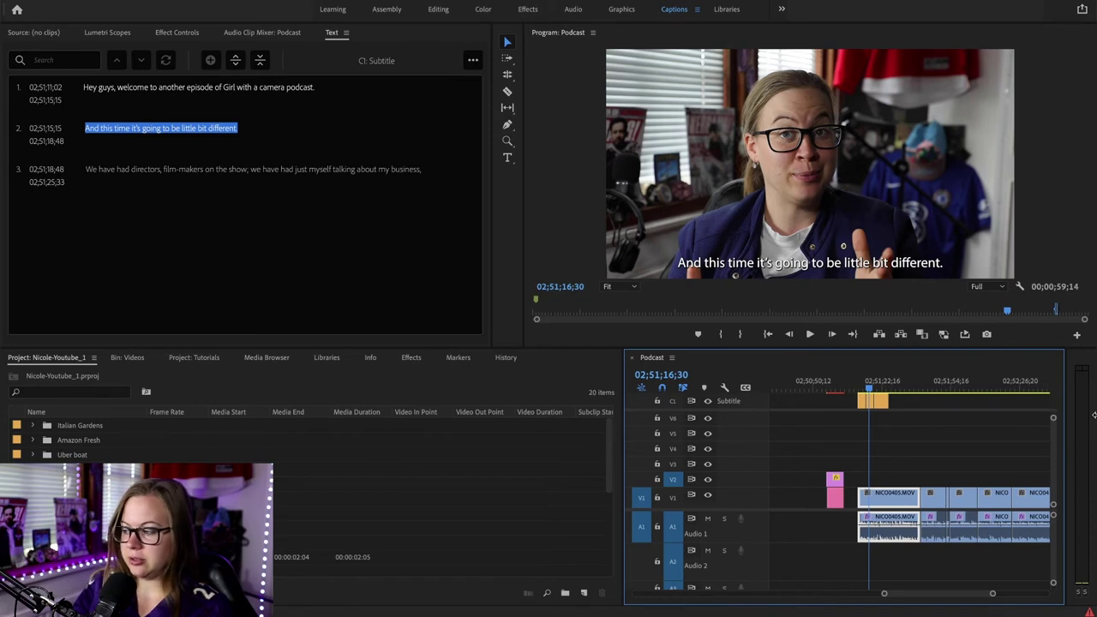
left_click(876, 389)
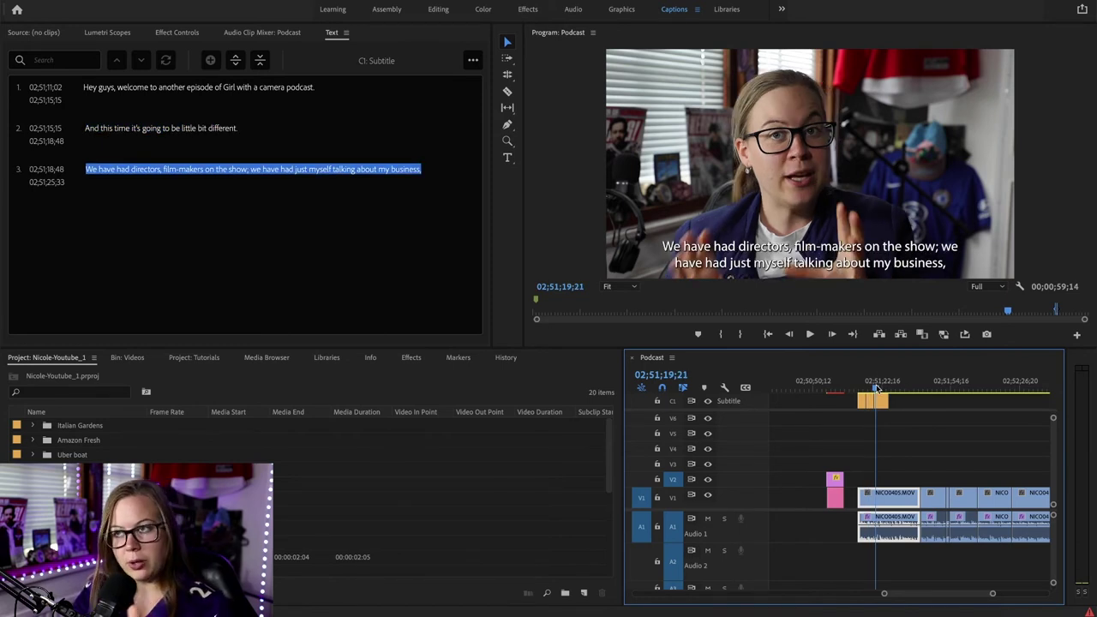
left_click_drag(877, 388, 881, 392)
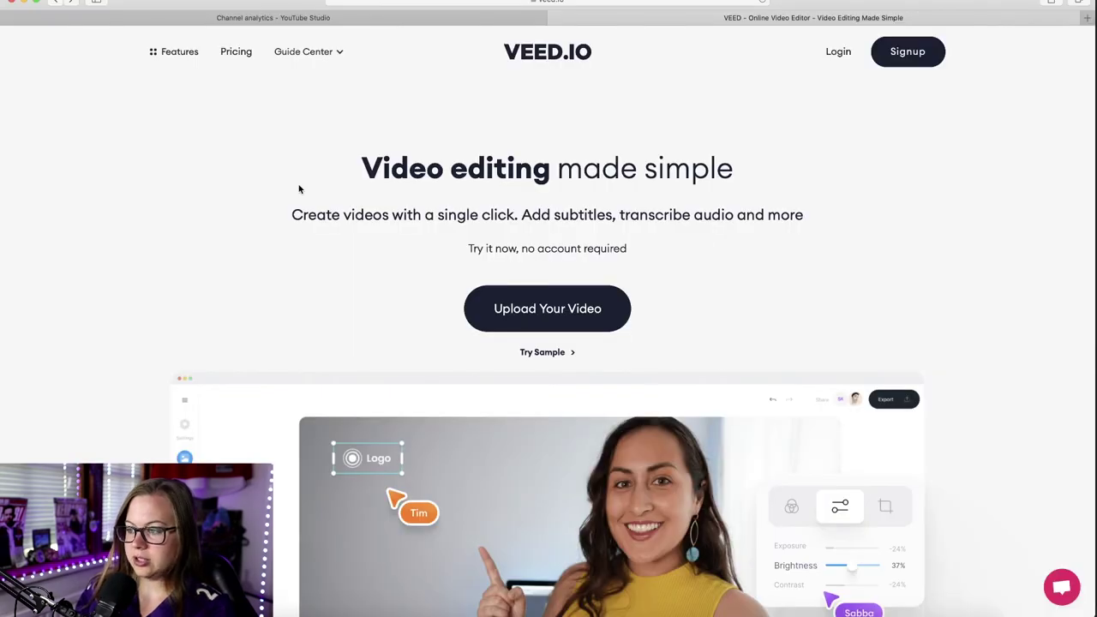
- Look over the VEED.IO home page in the browser for its subtitling and transcription features
left_click(135, 134)
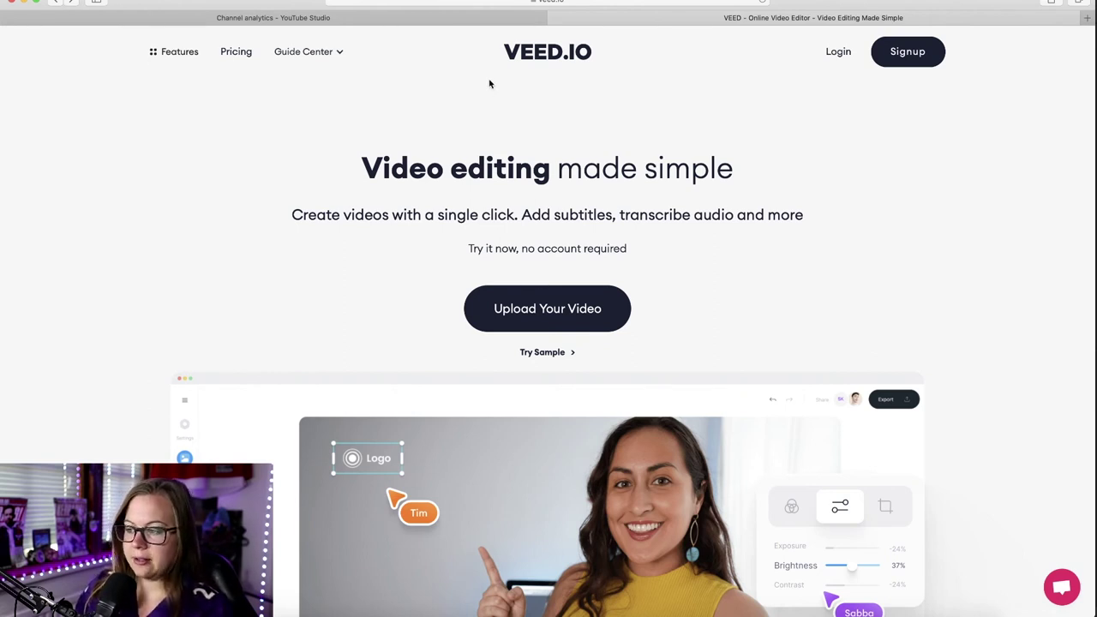
scroll(556, 330, "down", 3)
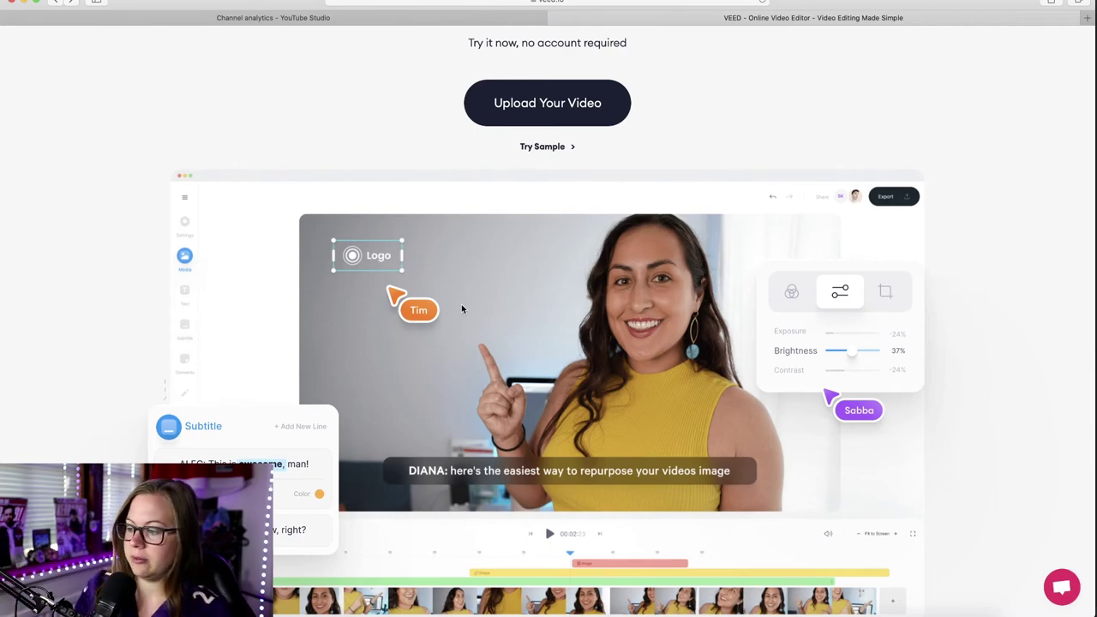
scroll(380, 196, "up", 2)
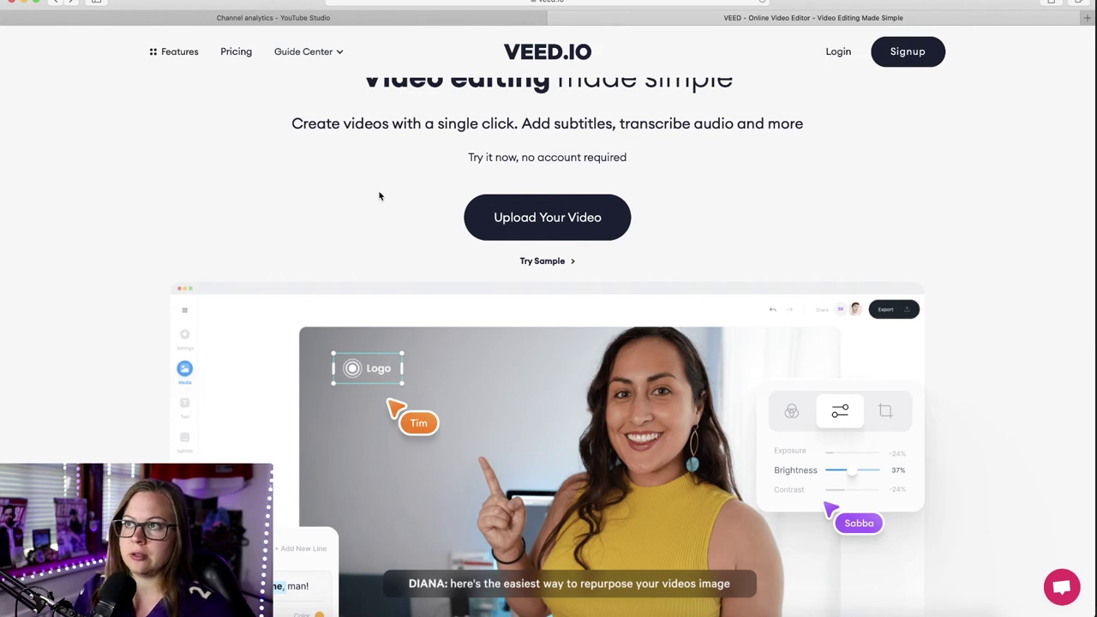
scroll(380, 197, "up", 2)
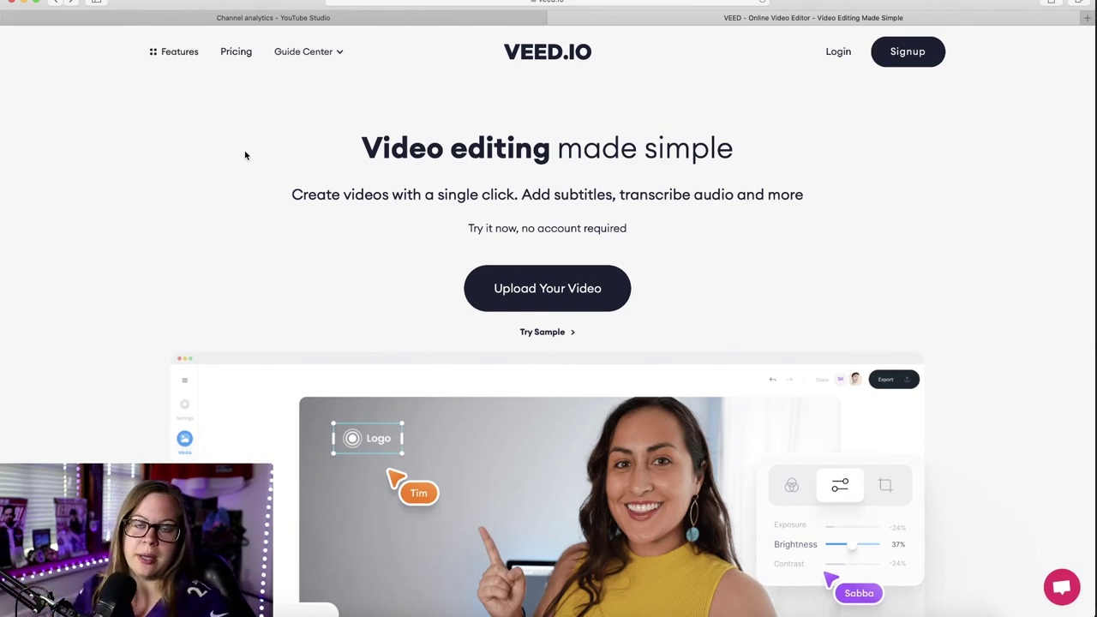
- Open VEED.IO's pricing page and compare the limits of the Free, Basic and Pro plans
left_click(235, 52)
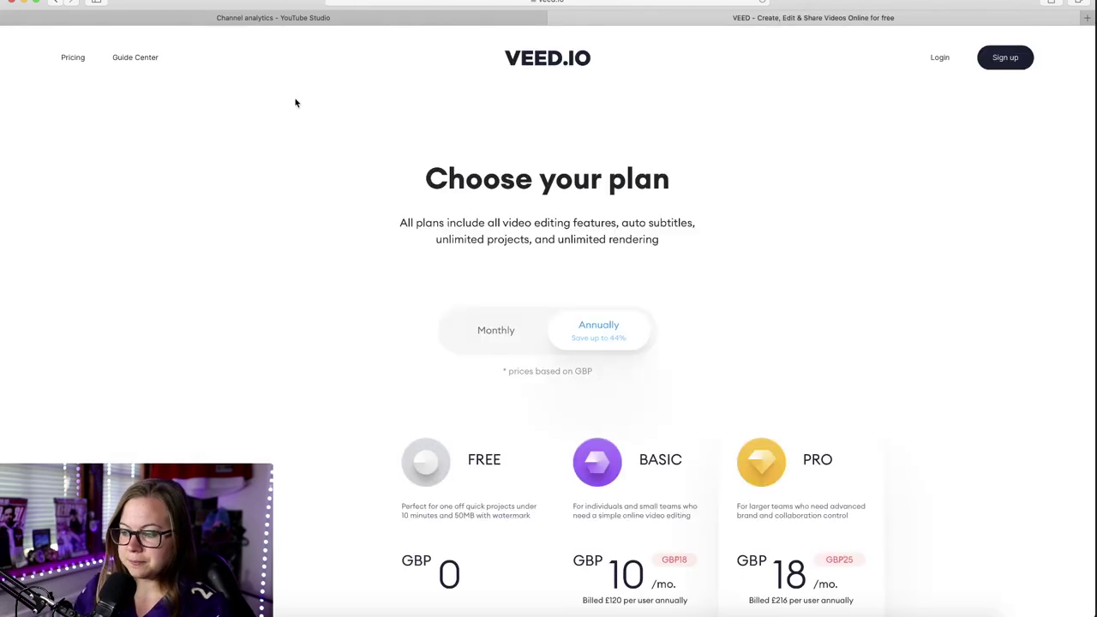
scroll(308, 317, "down", 5)
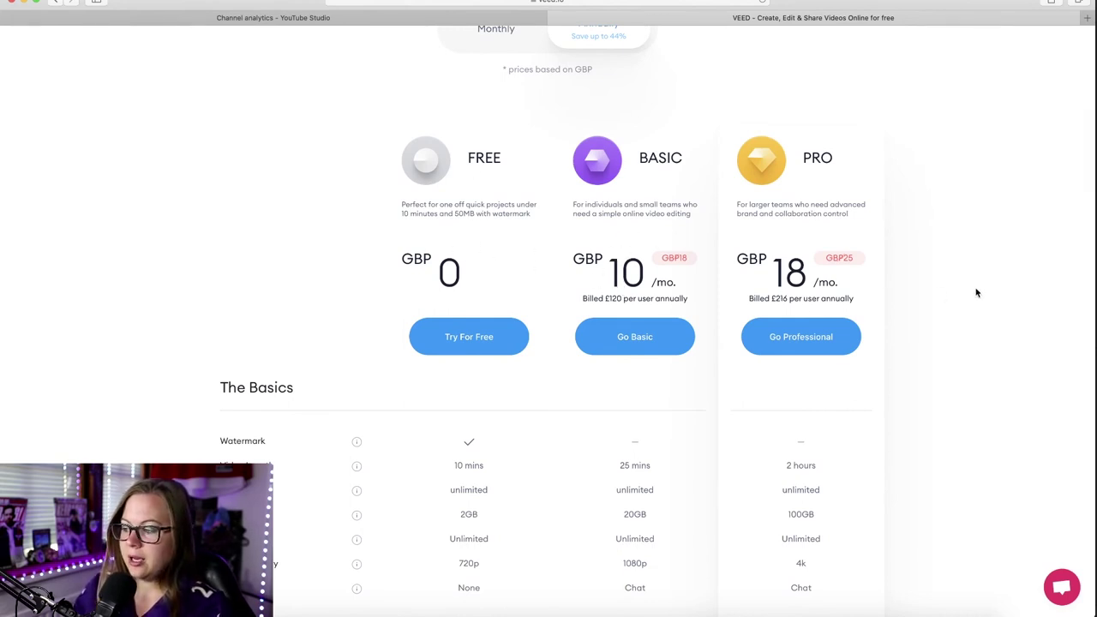
scroll(974, 259, "down", 2)
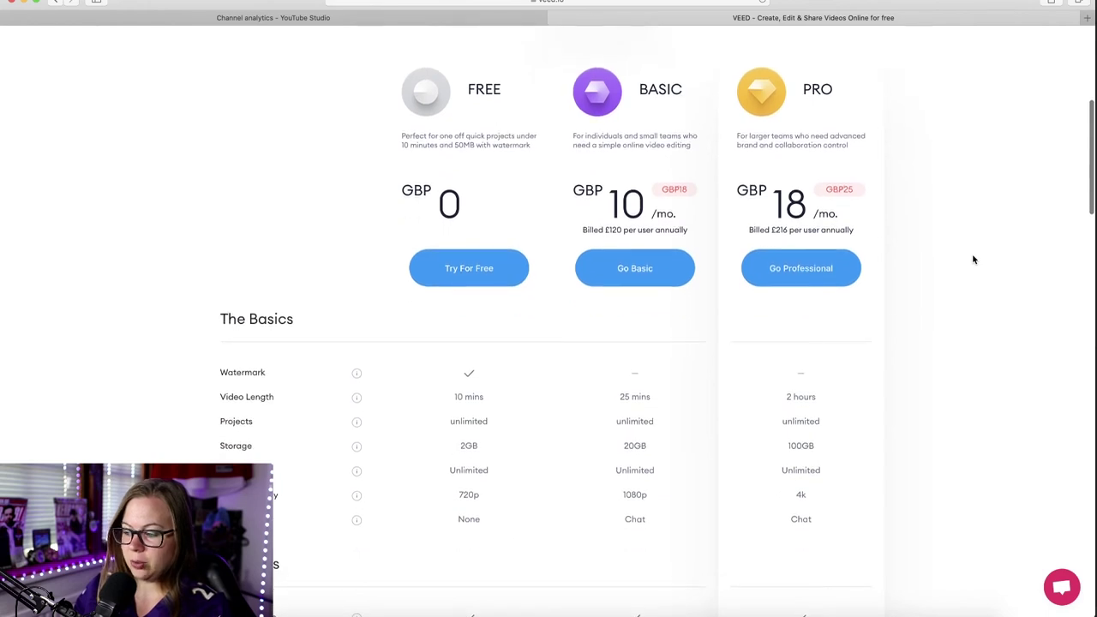
scroll(973, 259, "up", 1)
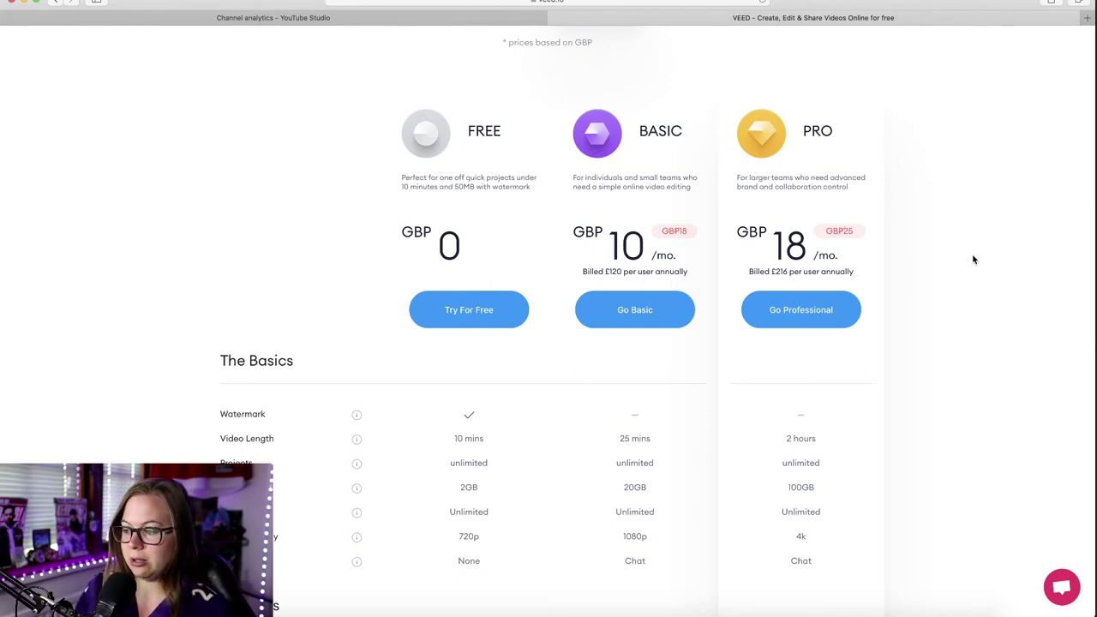
scroll(973, 259, "up", 5)
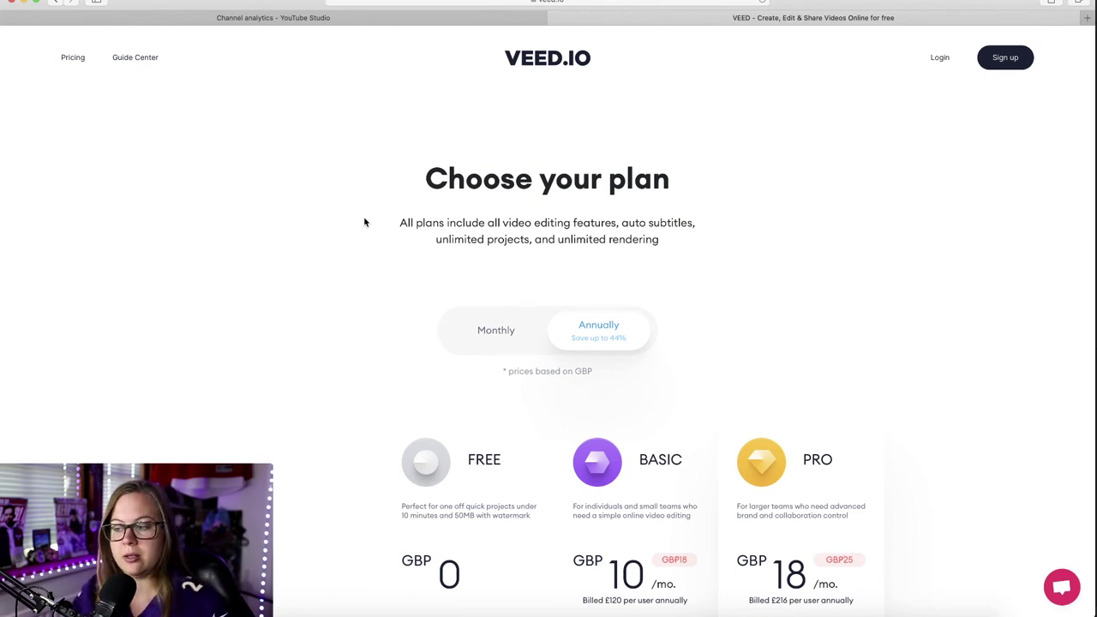
- Switch back to Premiere Pro and examine the options for exporting the captions as an SRT or text file
left_click(417, 612)
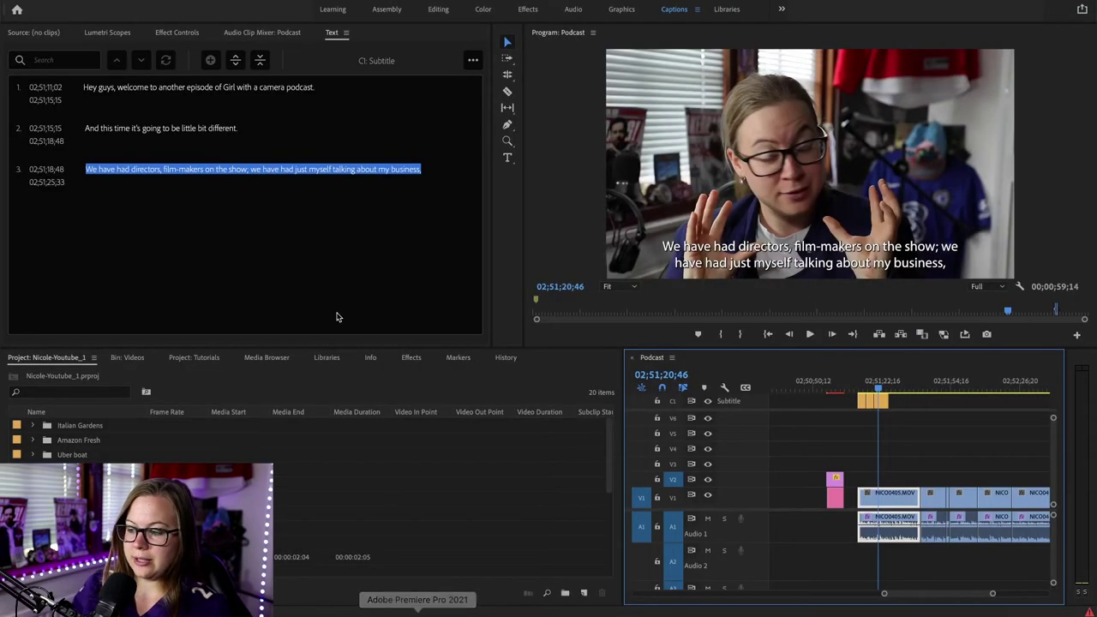
left_click(885, 391)
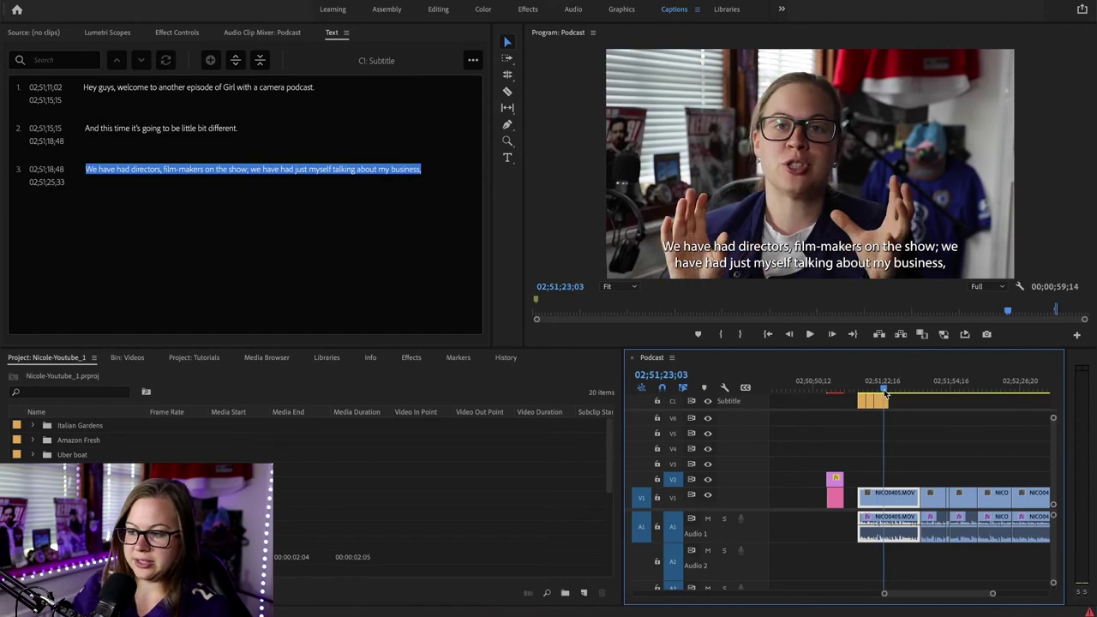
left_click(472, 60)
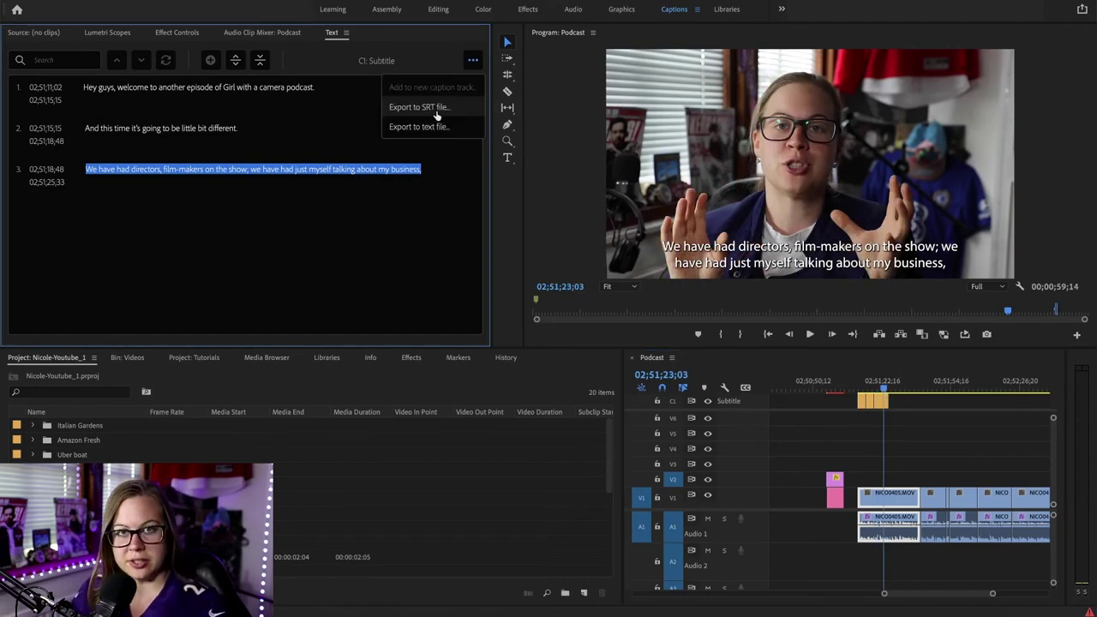
left_click(431, 65)
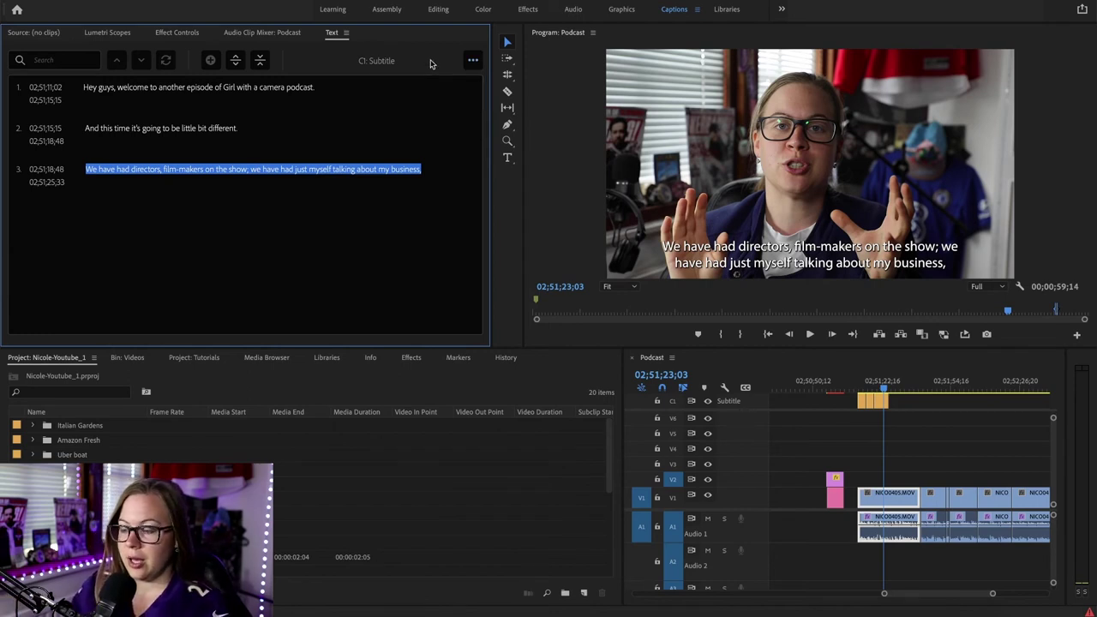
- Import Task 03.mp4.srt from the captions folder and add its captions to the subtitle track, checking them at 02;51;42;23
left_click(104, 2)
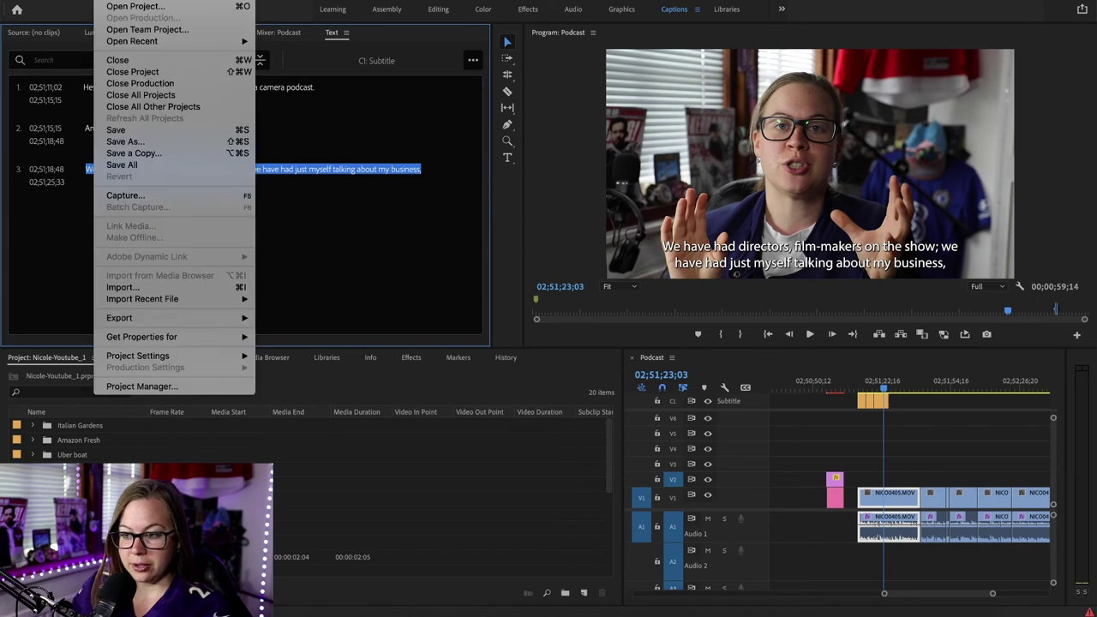
left_click(204, 288)
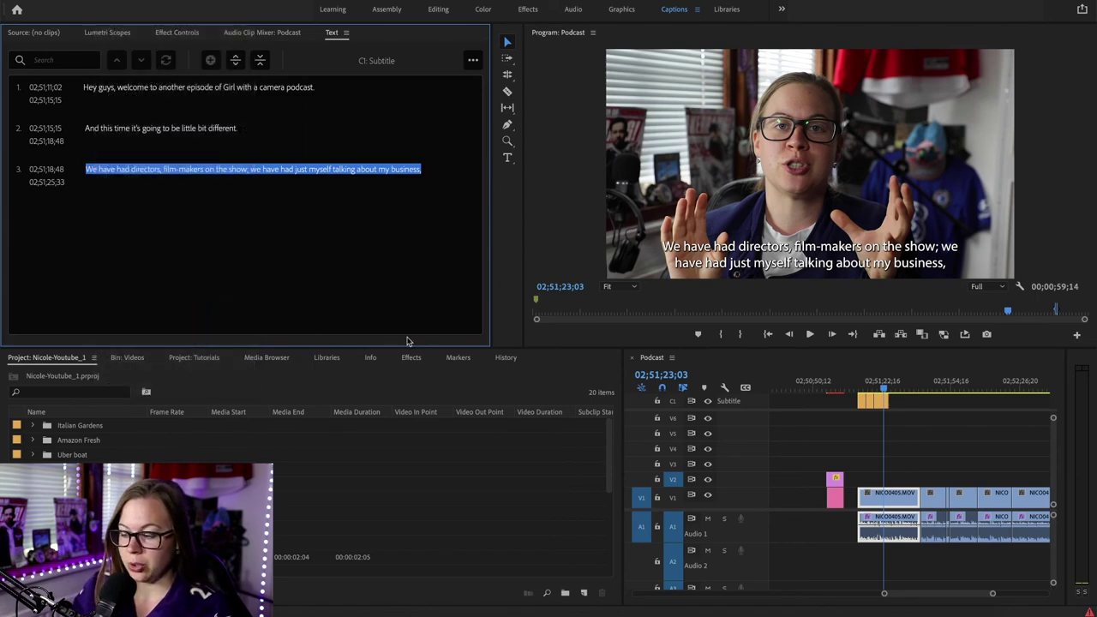
left_click(685, 89)
left_click(434, 126)
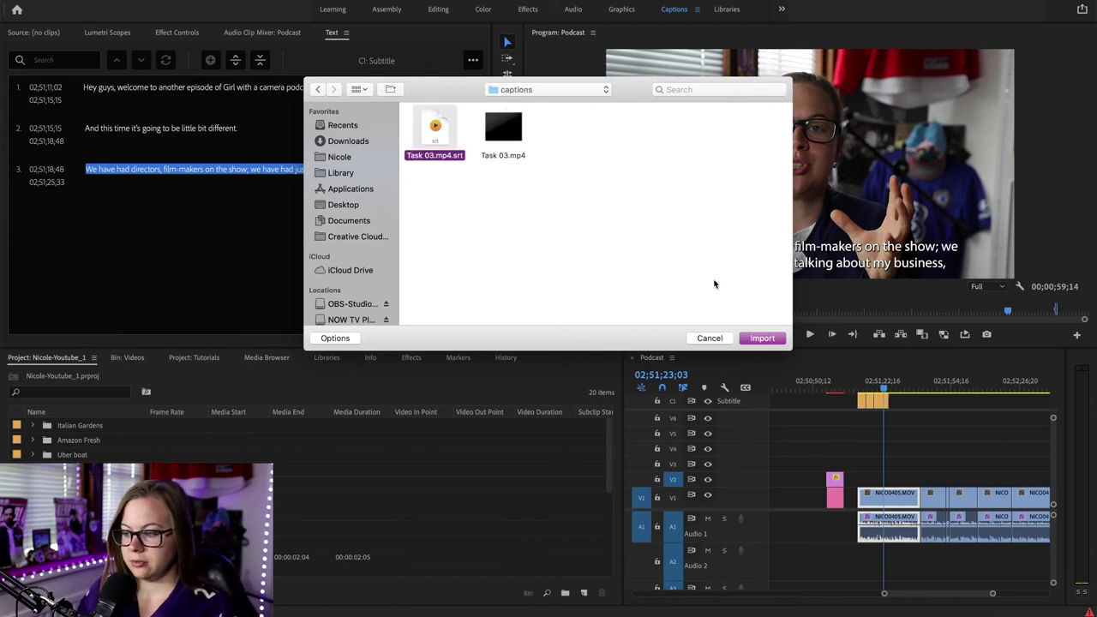
left_click(763, 338)
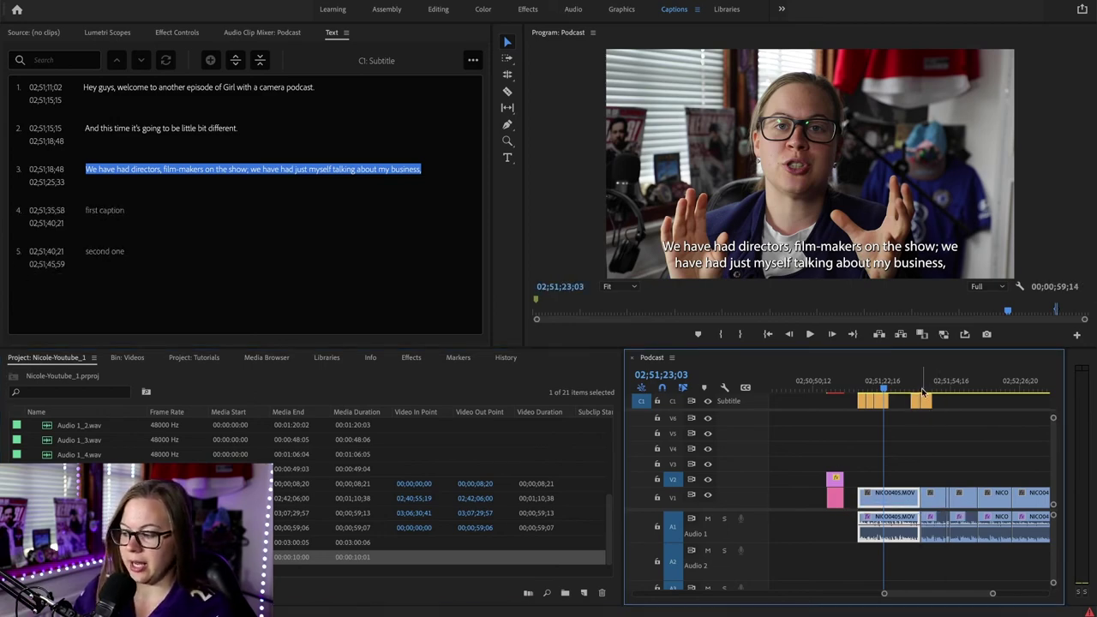
left_click(926, 392)
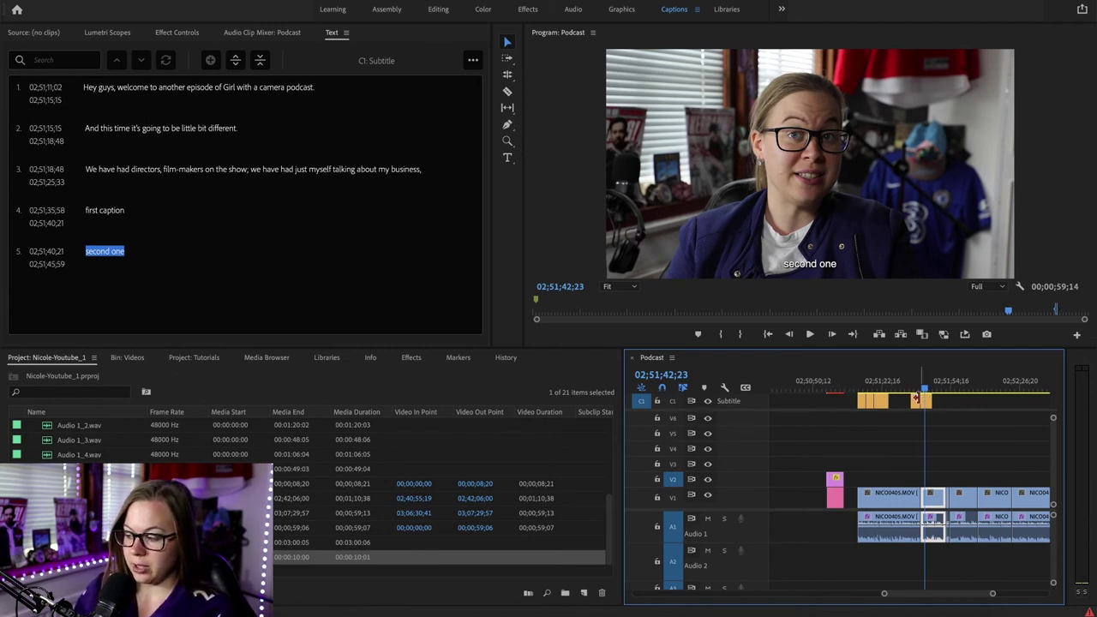
left_click(924, 392)
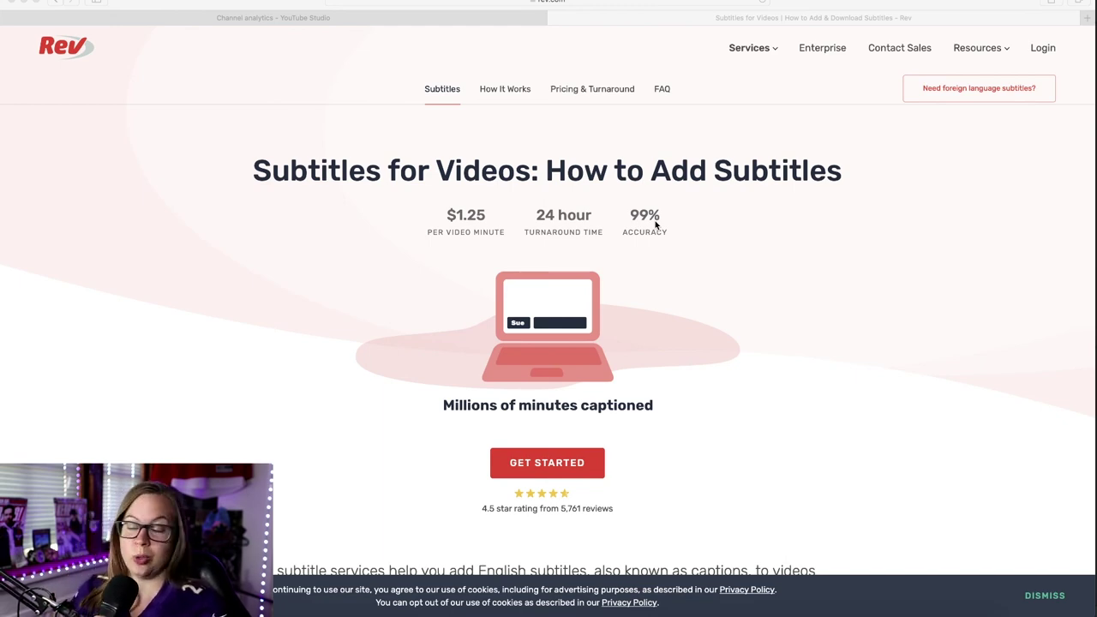
- Examine Rev's subtitles page and its Pricing & Turnaround section in the browser, and return to Premiere Pro
scroll(613, 254, "down", 5)
scroll(491, 371, "down", 6)
scroll(492, 371, "up", 10)
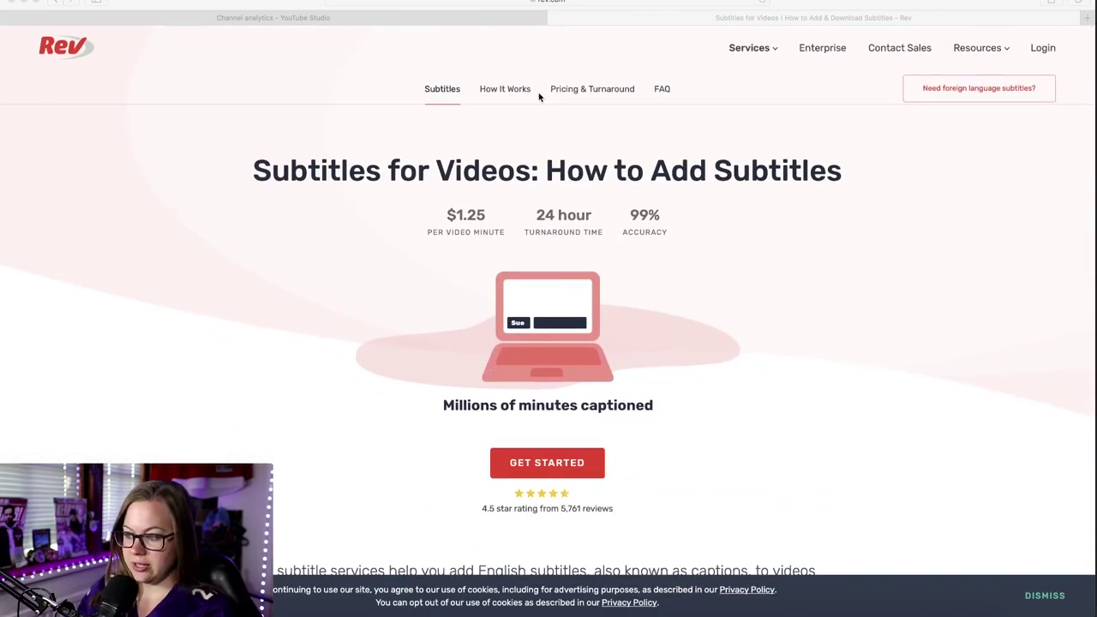
left_click(570, 91)
left_click(569, 91)
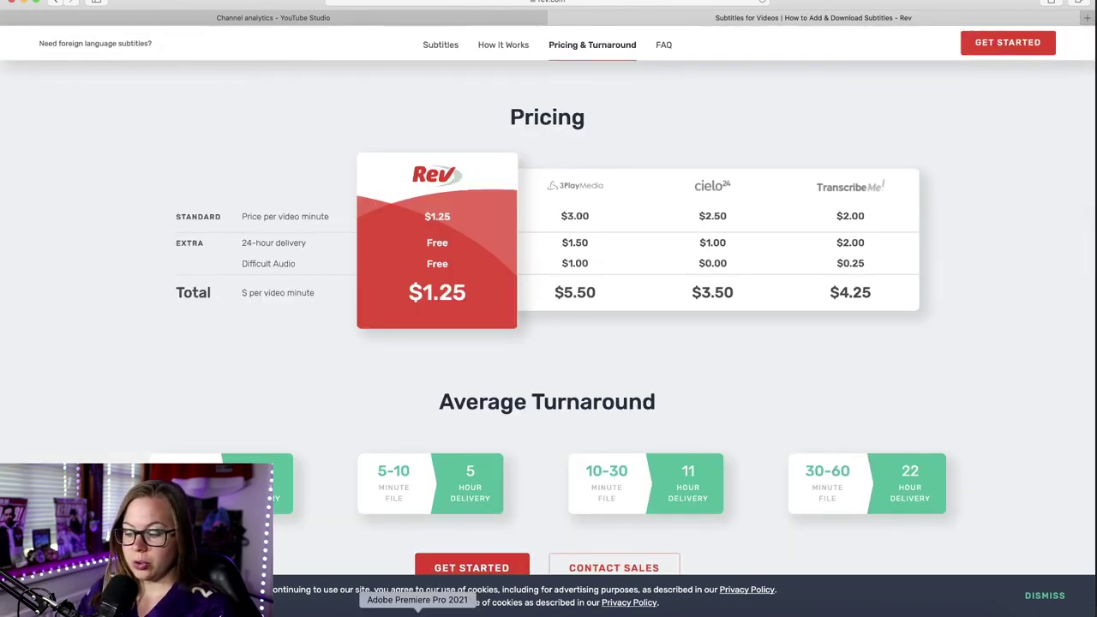
left_click(417, 614)
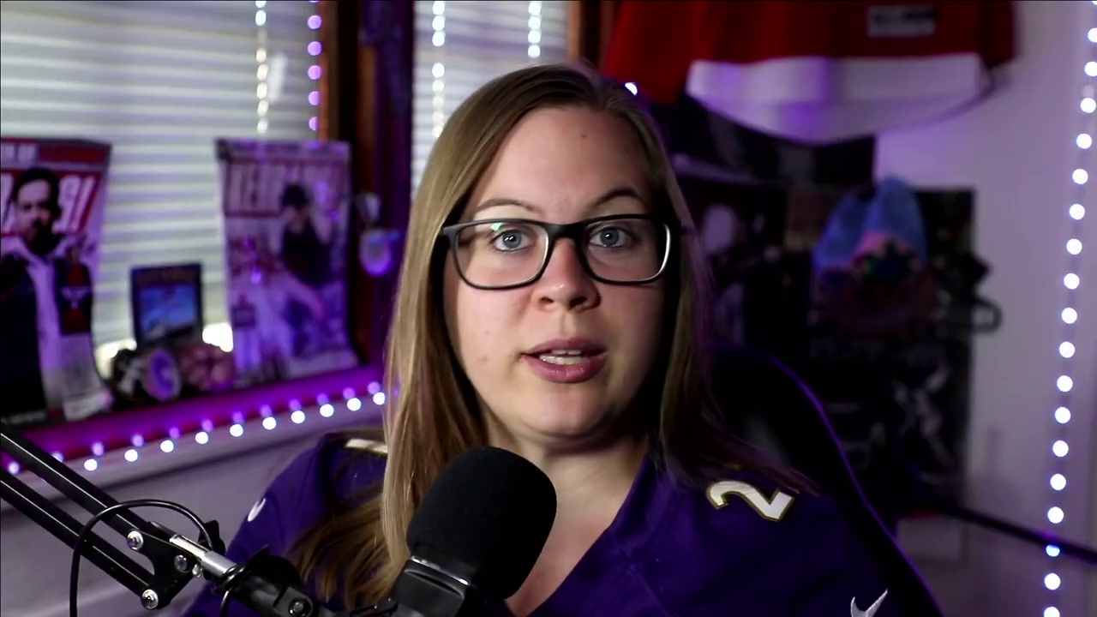